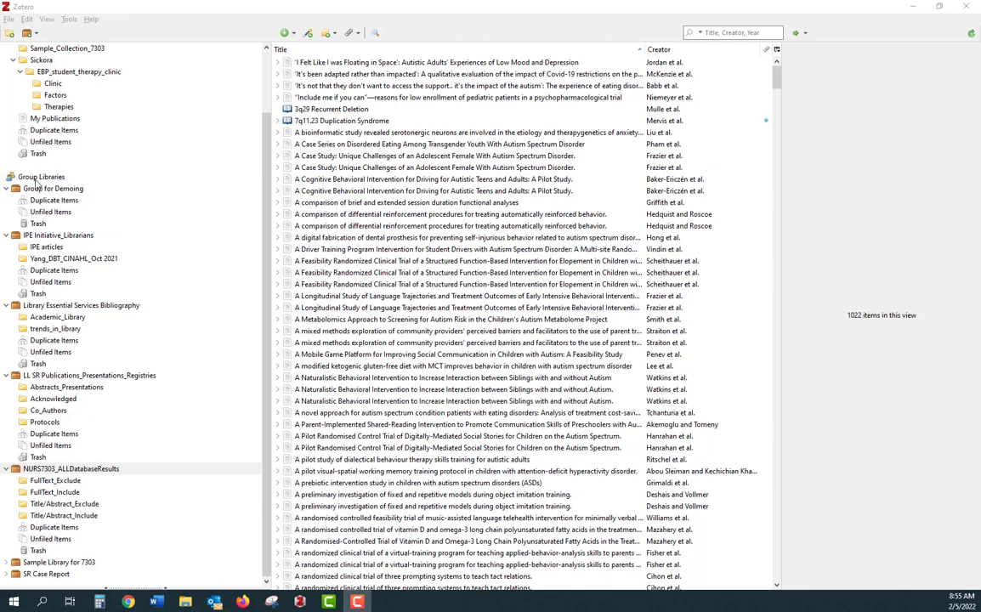
Open the NURS7303_ALLDatabaseResults group library, switch to Word and write "Total initial hits = 1022" in the blank document.
click(53, 470)
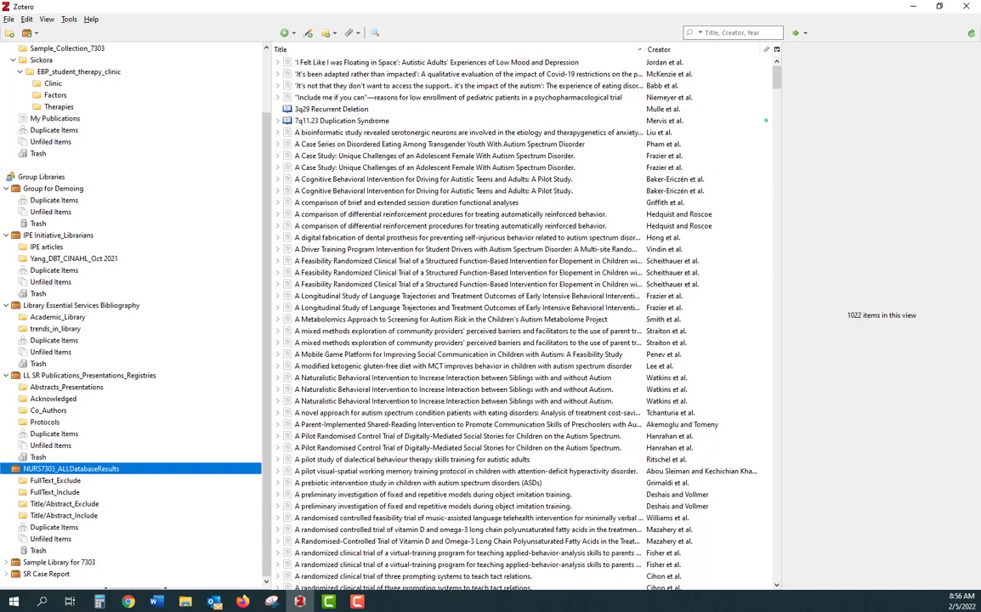
key(alt+Tab)
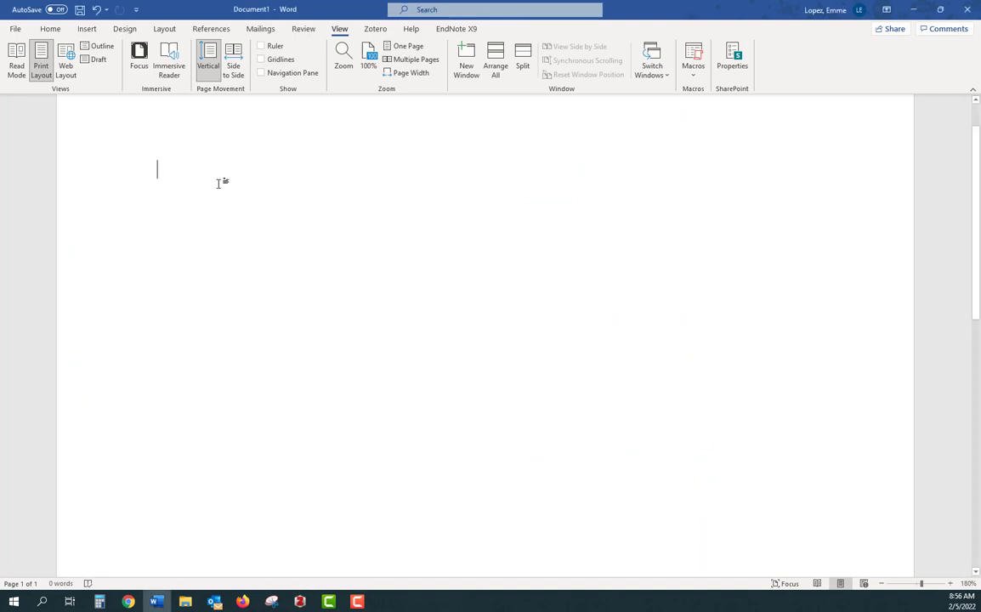
text(Total initial hits = 1022)
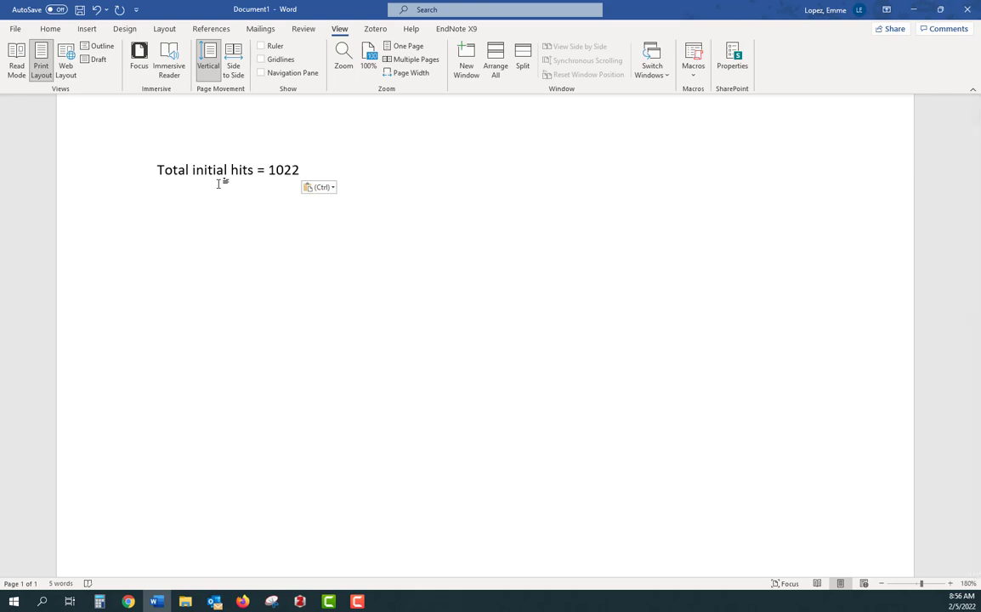
Return to Zotero, show the duplicate items of NURS7303_ALLDatabaseResults and select the first duplicate set, "It's been adapted rather than impacted".
click(913, 10)
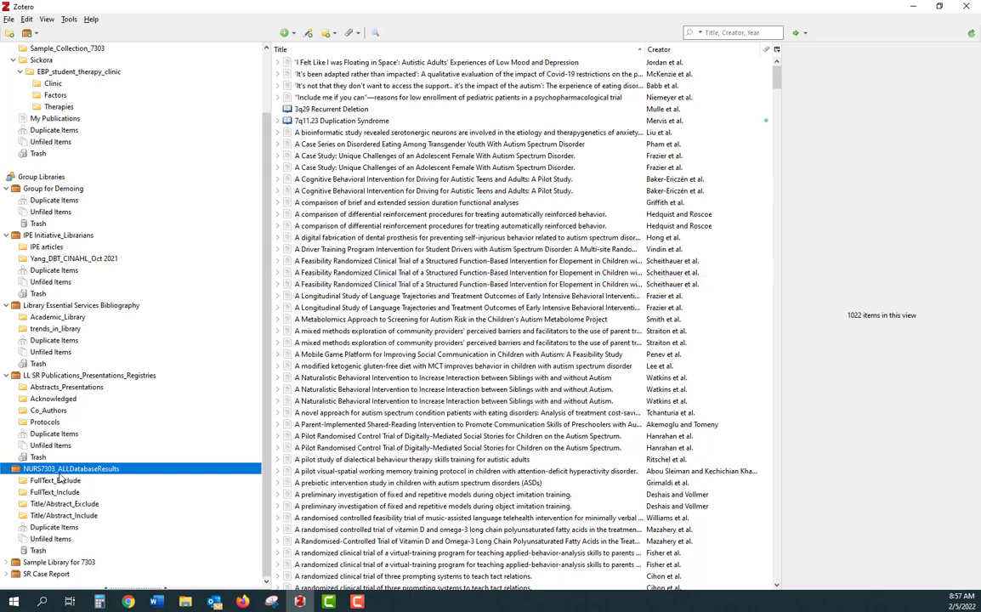
click(55, 528)
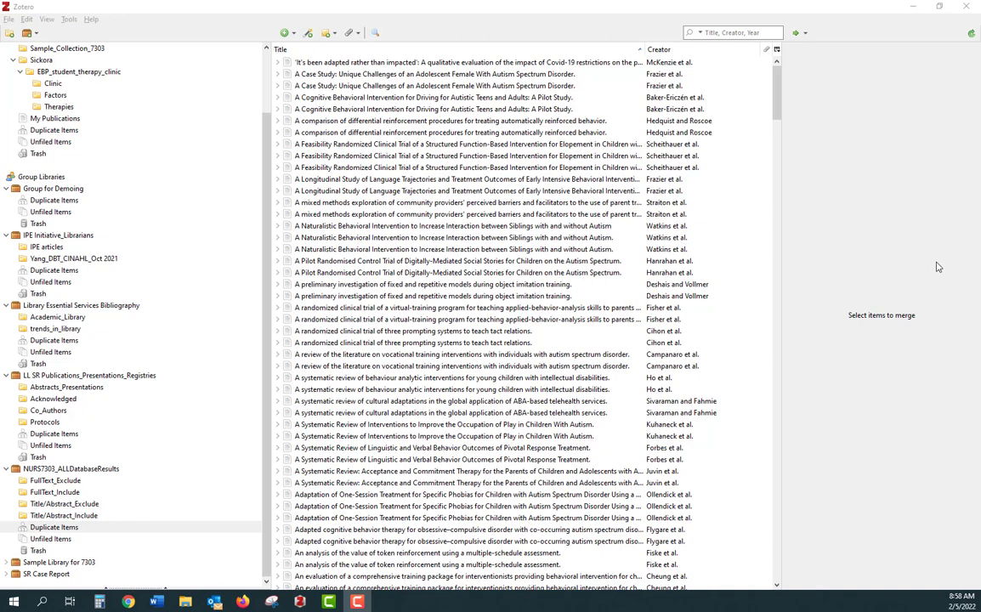
click(441, 64)
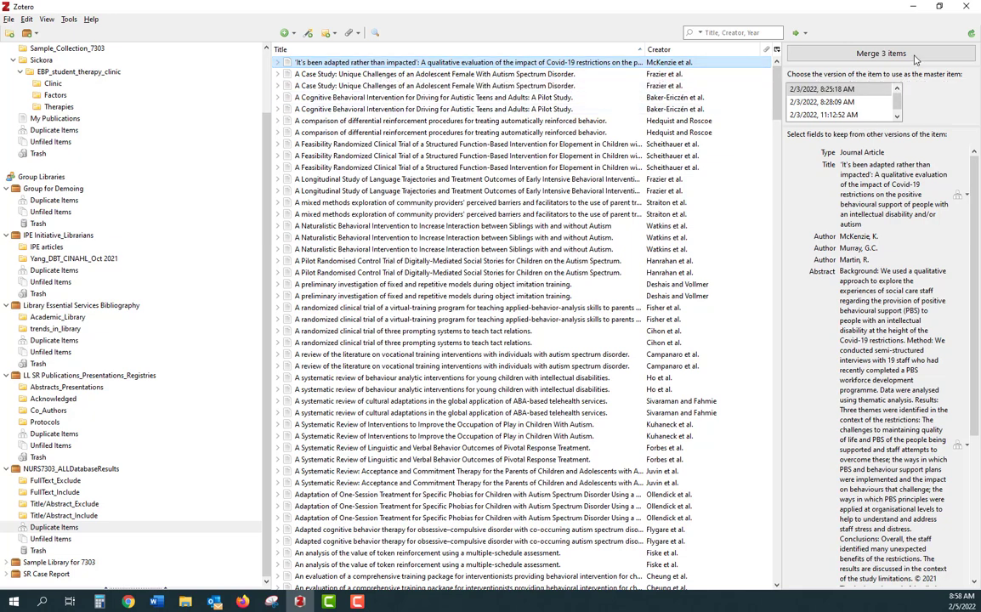
Compare the three versions of the selected Covid-19 article, including authors, abstract and publication fields, as candidates for the master item.
click(843, 102)
click(843, 116)
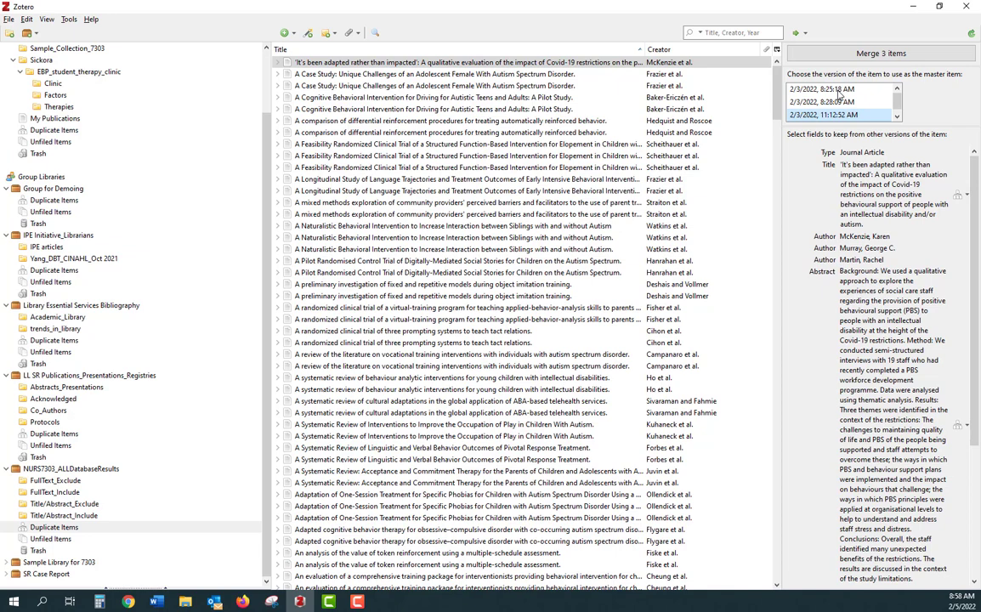
click(839, 90)
click(839, 102)
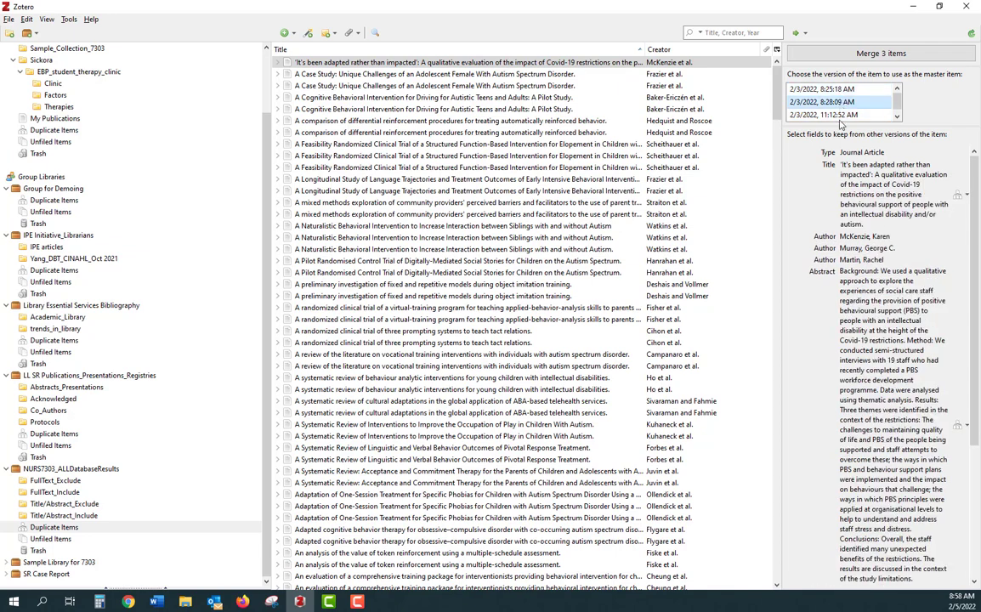
click(839, 116)
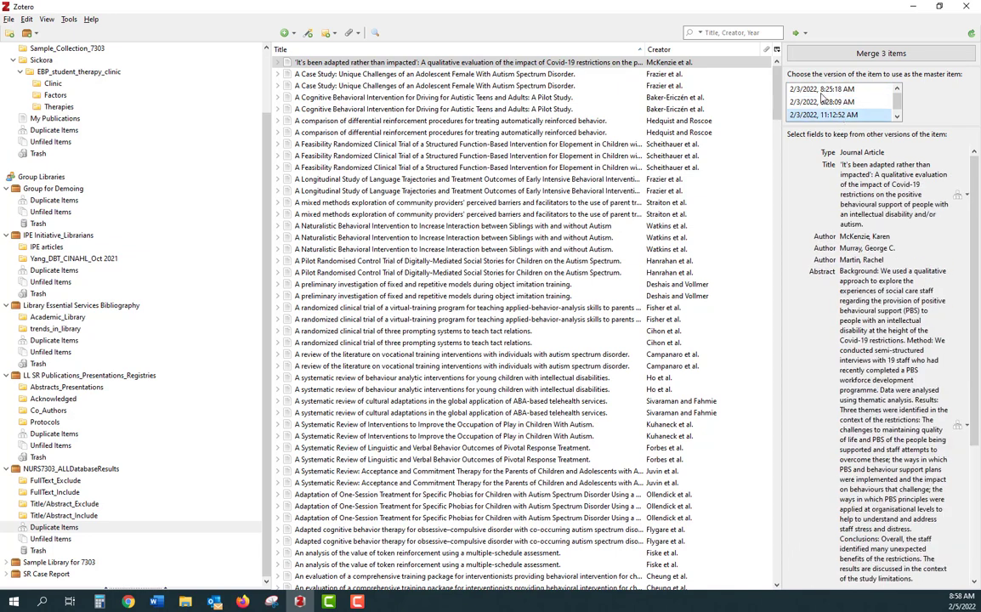
click(831, 90)
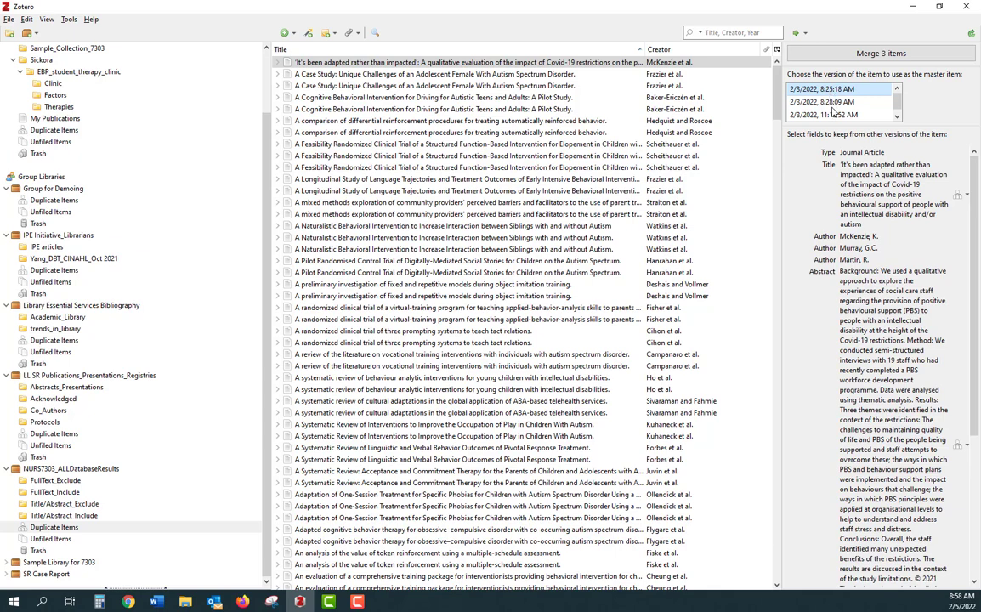
click(834, 103)
click(833, 117)
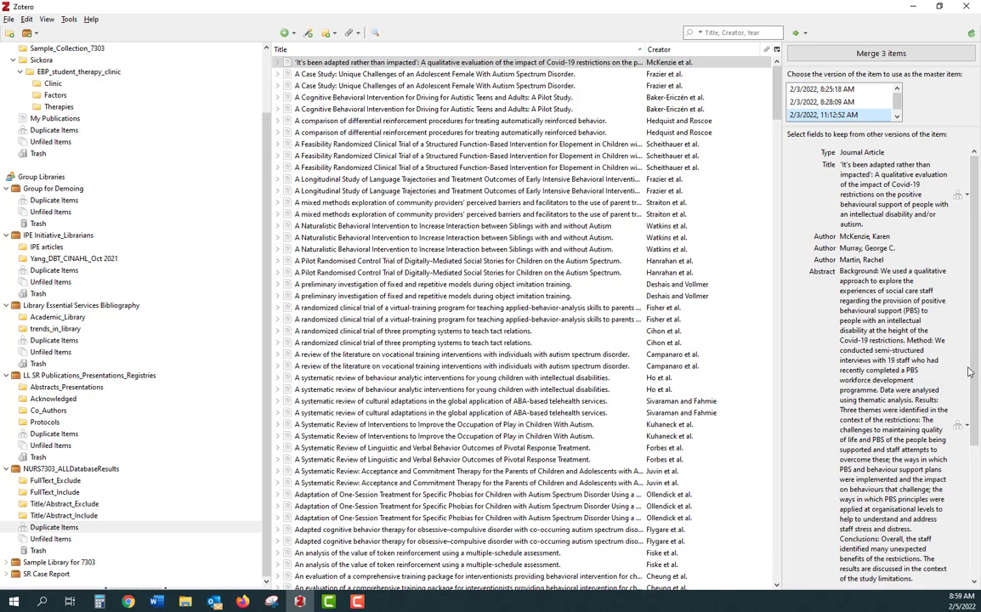
scroll(875, 403, down, 4)
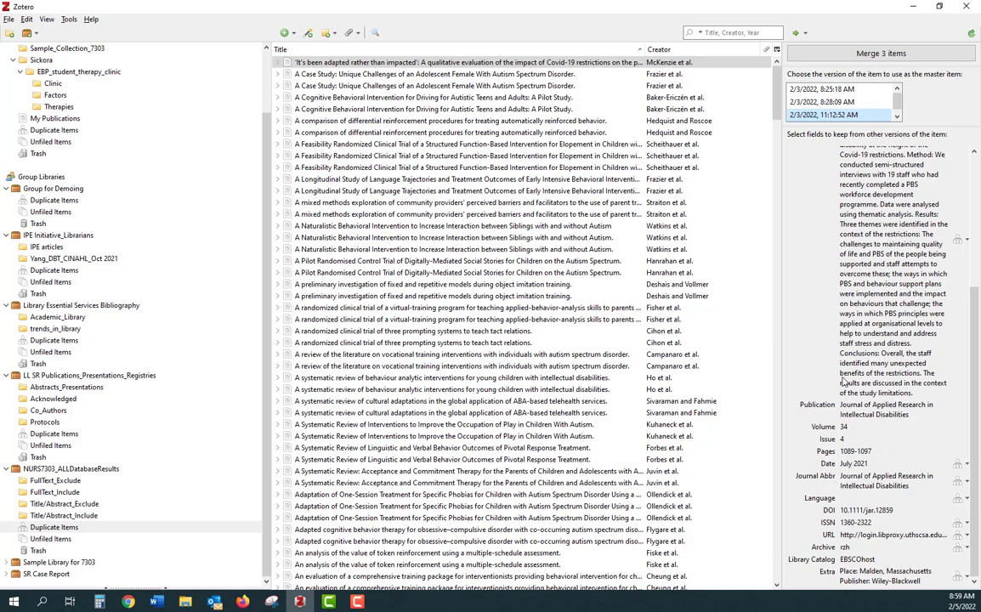
scroll(846, 377, up, 5)
Merge the three copies of the Covid-19 article, using the 2/3/2022, 8:25:18 AM version as the master item.
click(818, 103)
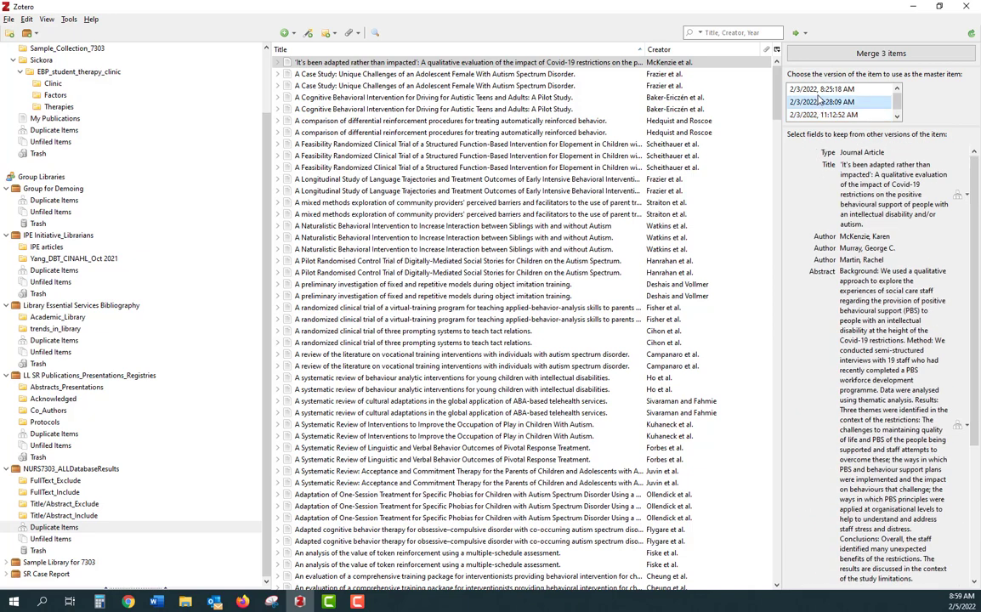
click(820, 89)
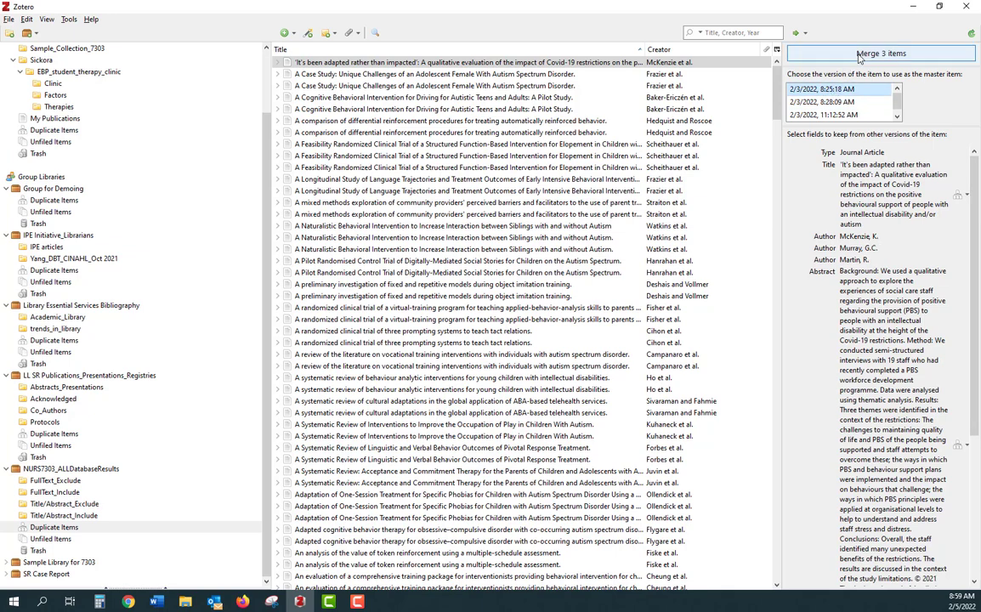
click(858, 54)
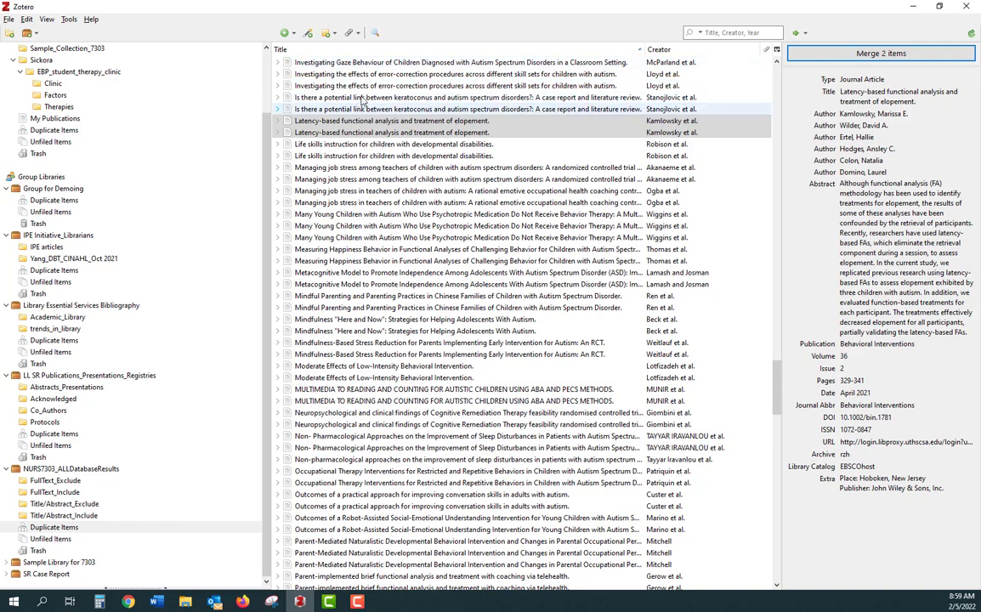
Merge the first four remaining duplicate sets in the list, from "A Case Study: Unique Challenges" through "A Feasibility Randomized Clinical Trial".
click(396, 66)
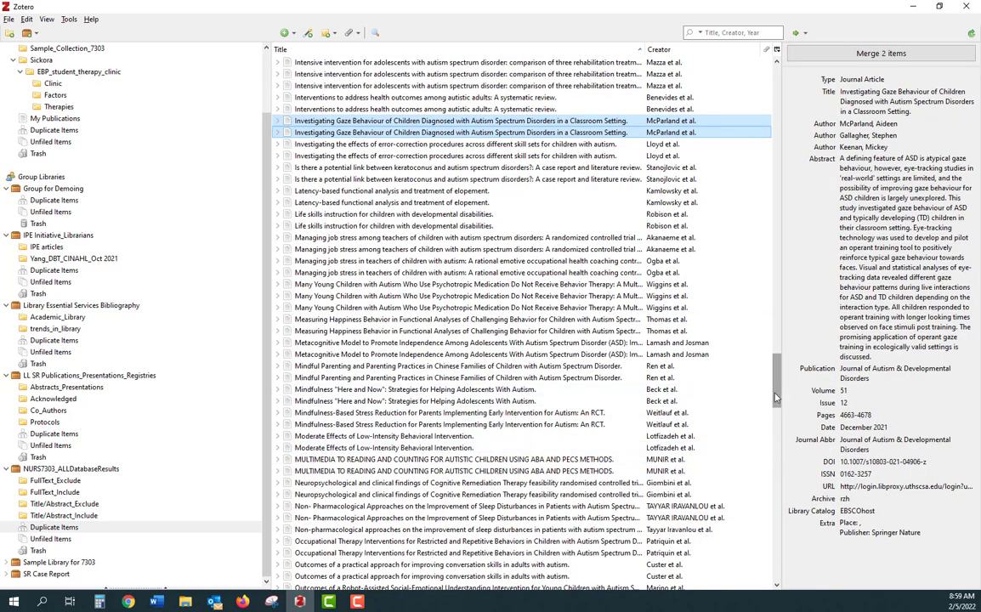
drag(772, 363, 732, 88)
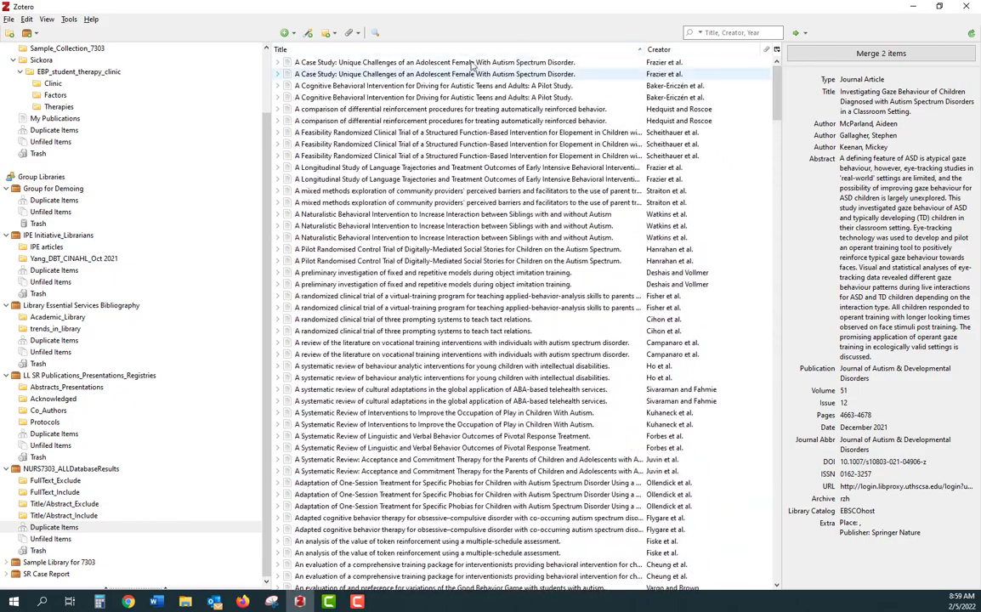
click(428, 63)
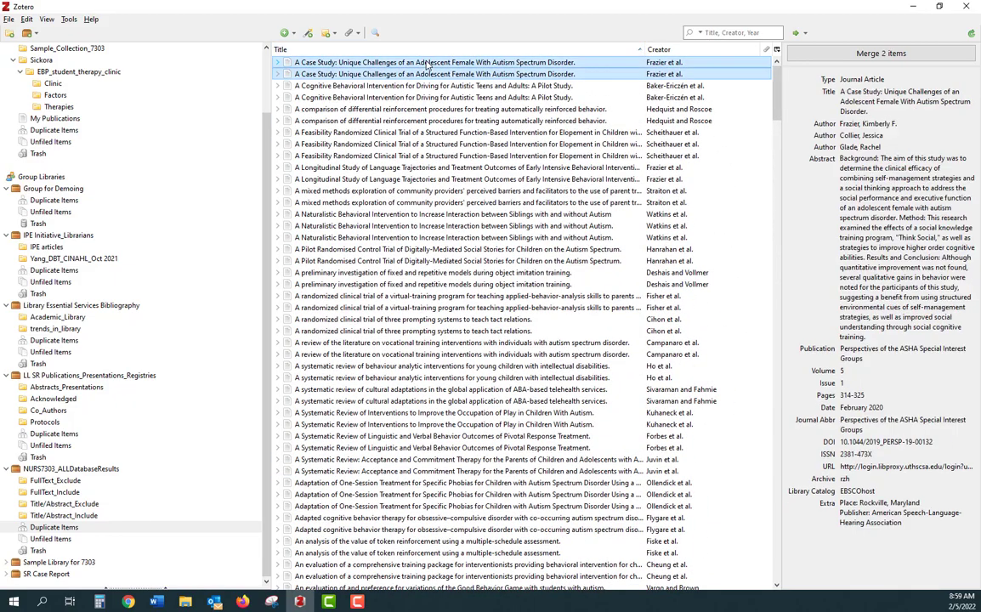
click(833, 56)
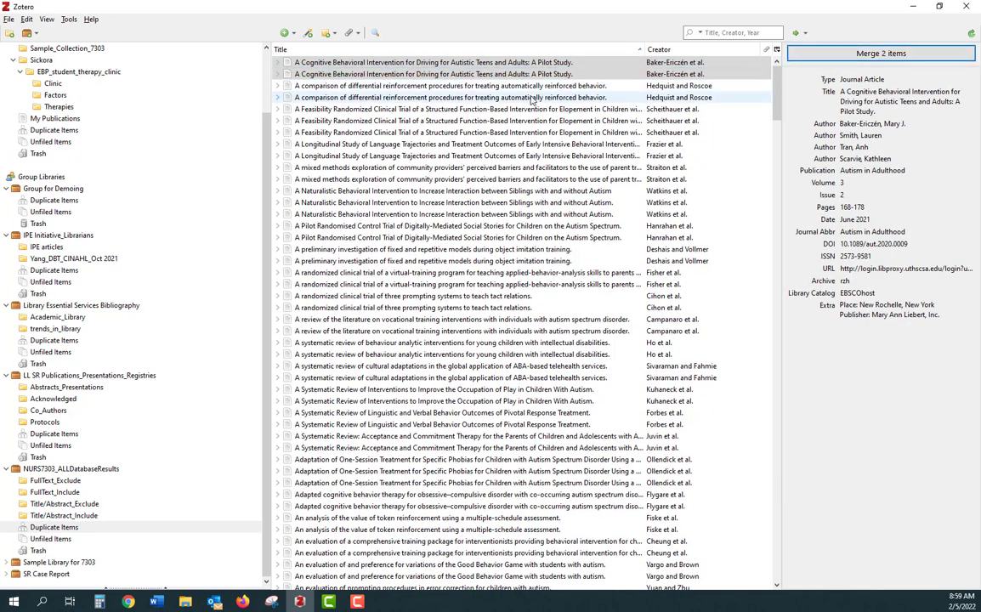
click(875, 54)
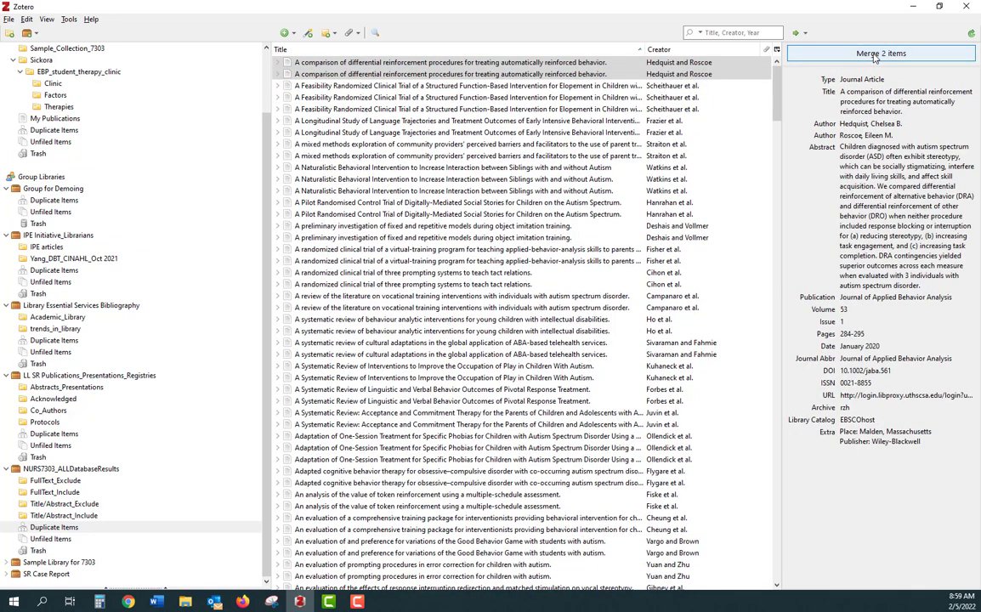
click(875, 54)
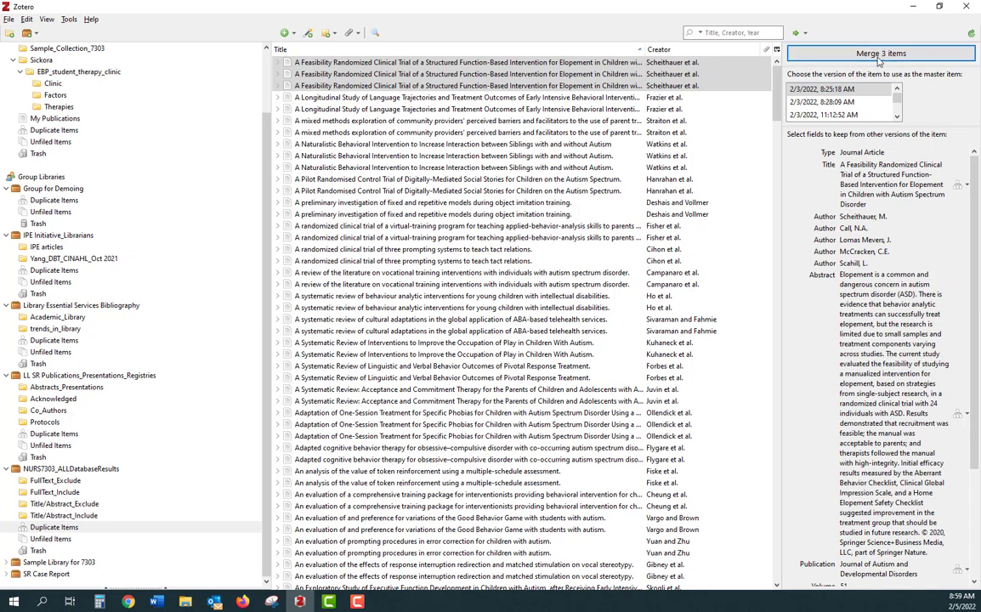
click(876, 56)
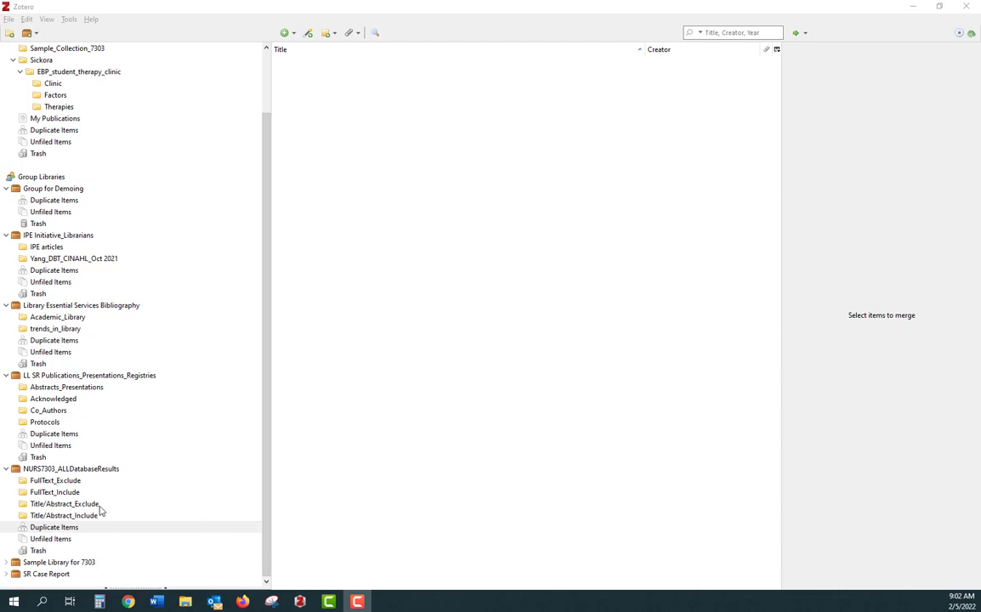
Check the item count of NURS7303_ALLDatabaseResults, switch to Word and add the line "Total number after duplicates removed = 791".
click(59, 470)
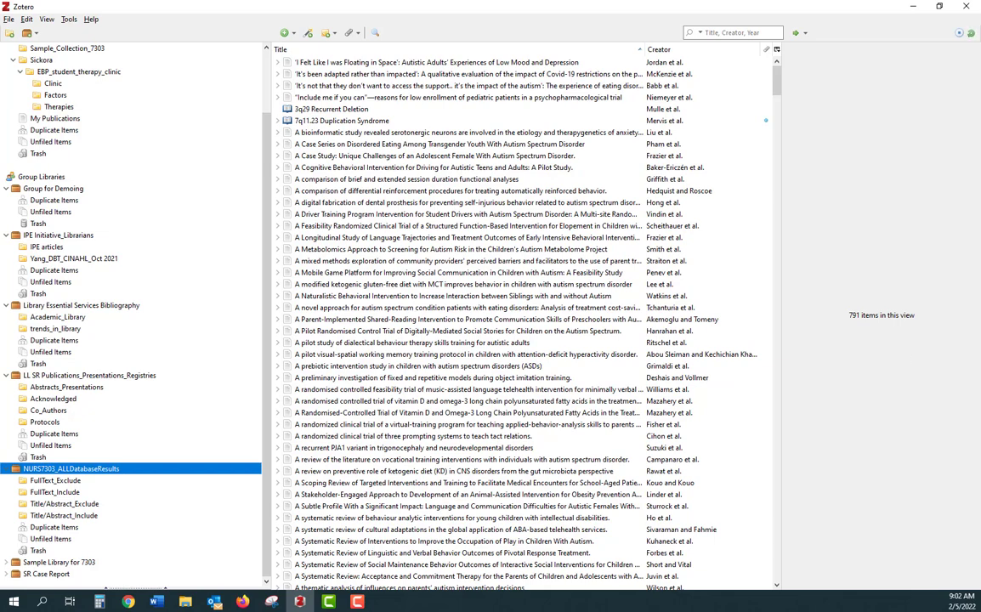
key(F10)
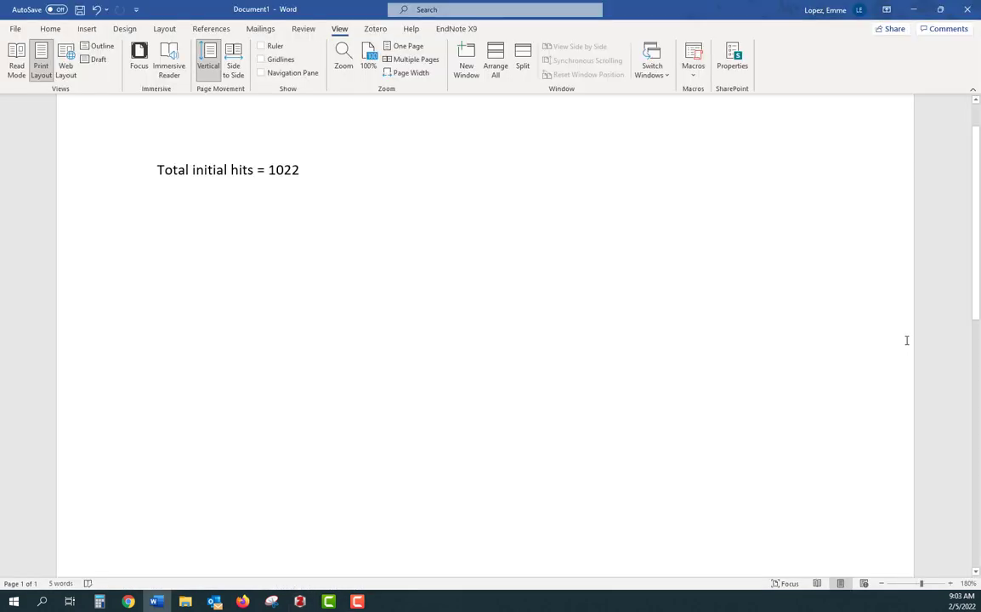
key(Return)
text(Total number after duplicates removed = 791)
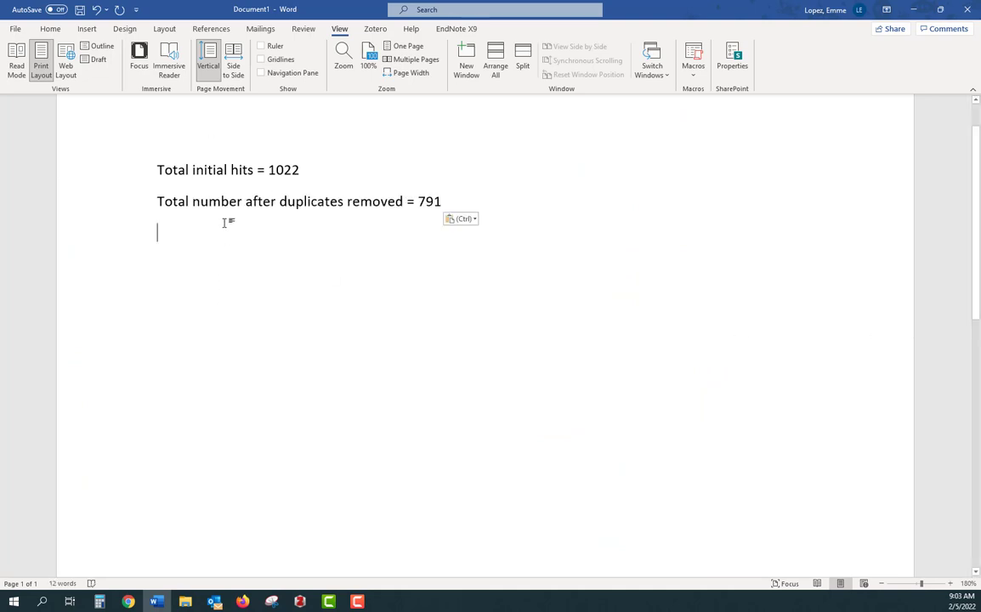
key(BackSpace)
double_click(427, 200)
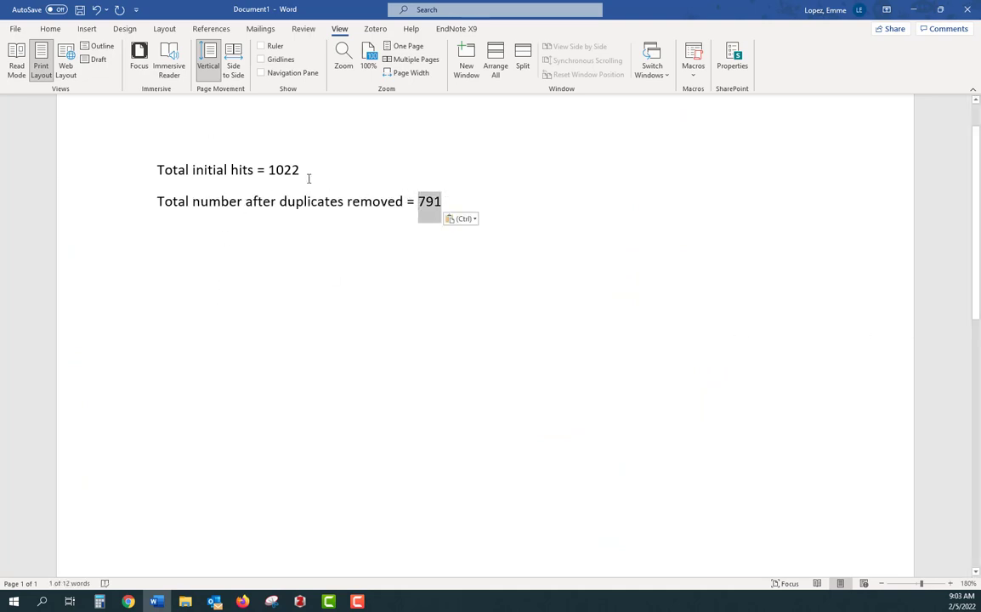
click(459, 202)
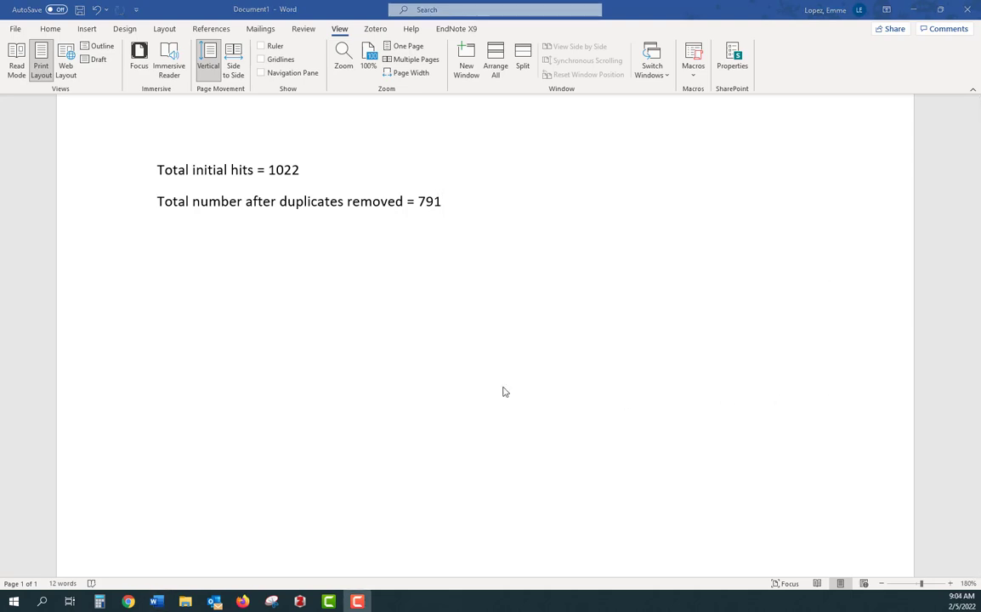
Add the lines "Total initial hits 1022 – Total number after duplicates removed 791 = 231" and "Total number of duplicates = 231".
click(203, 248)
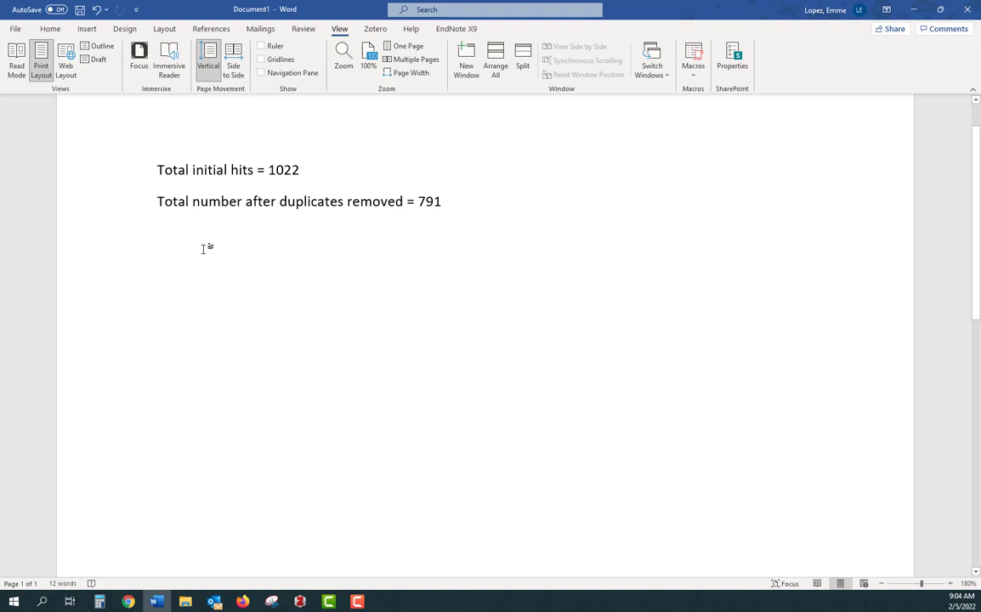
text(Total initial hits 1022 – Total number after duplicates removed 791 = 231)
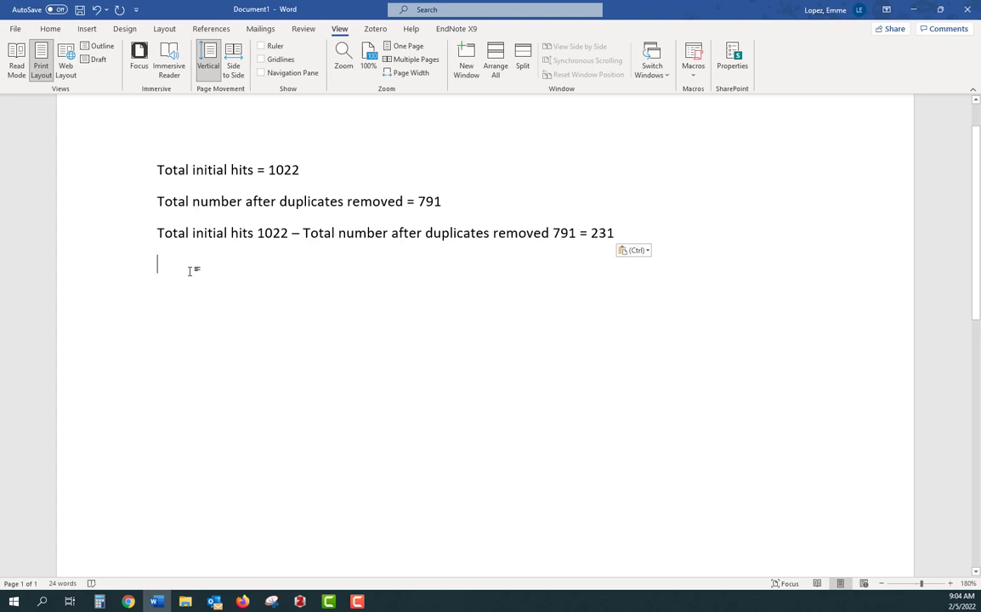
text(Total number )
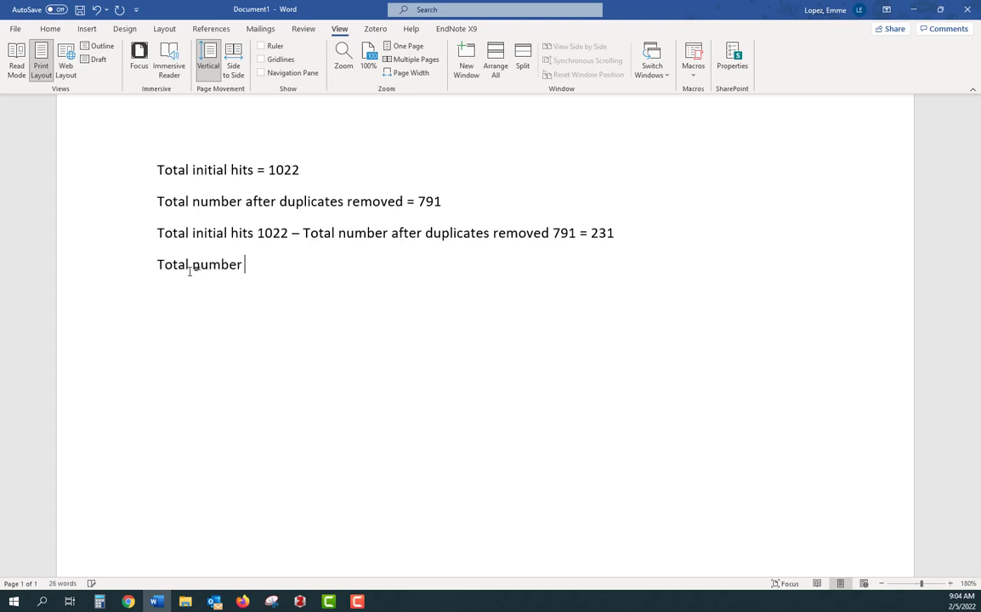
text(of duplicates)
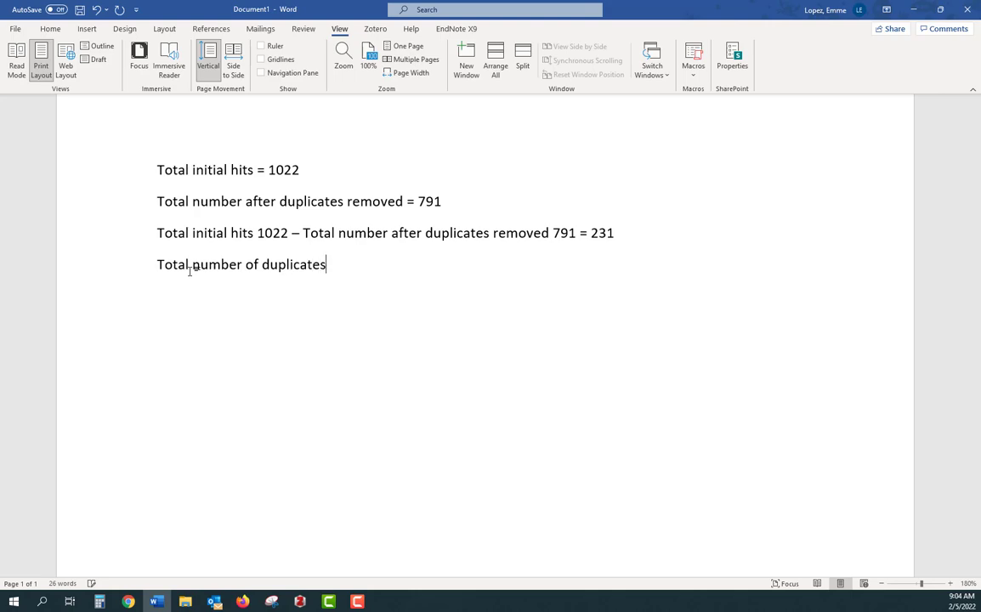
text( = 231)
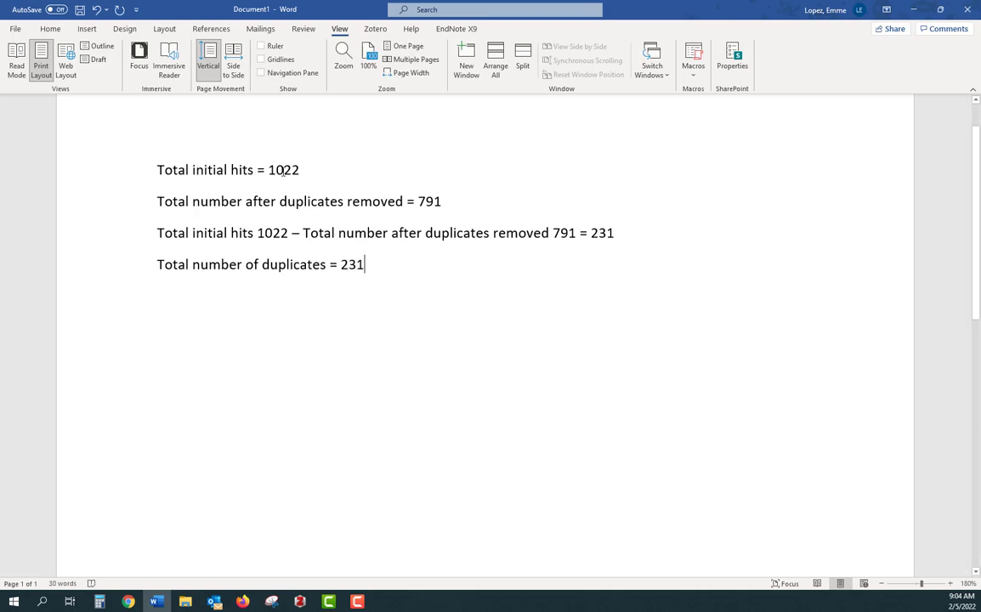
Highlight the initial hits number 1022 and the total number of duplicates 231 in yellow.
drag(268, 170, 313, 172)
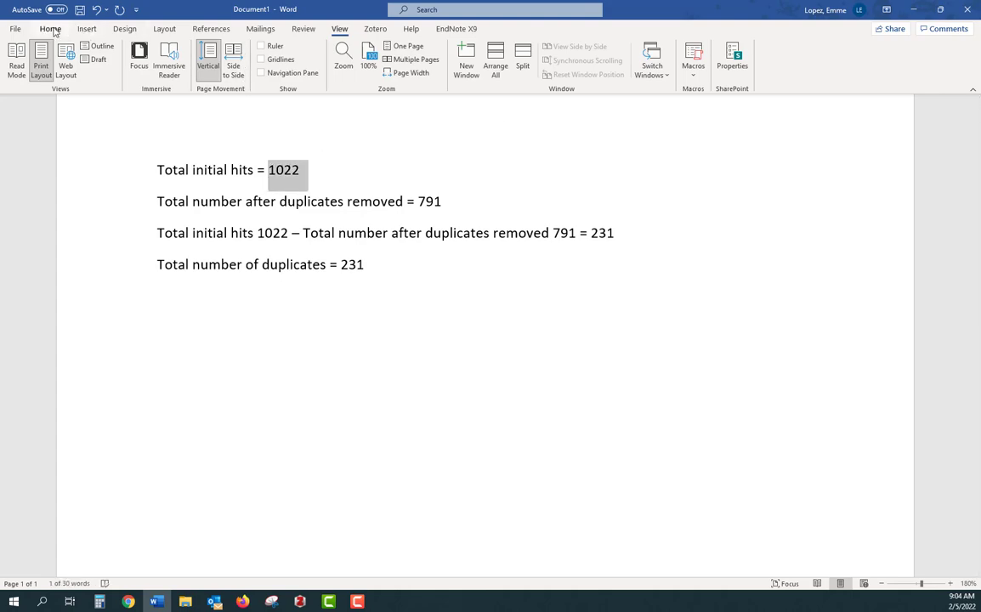
click(51, 29)
click(225, 69)
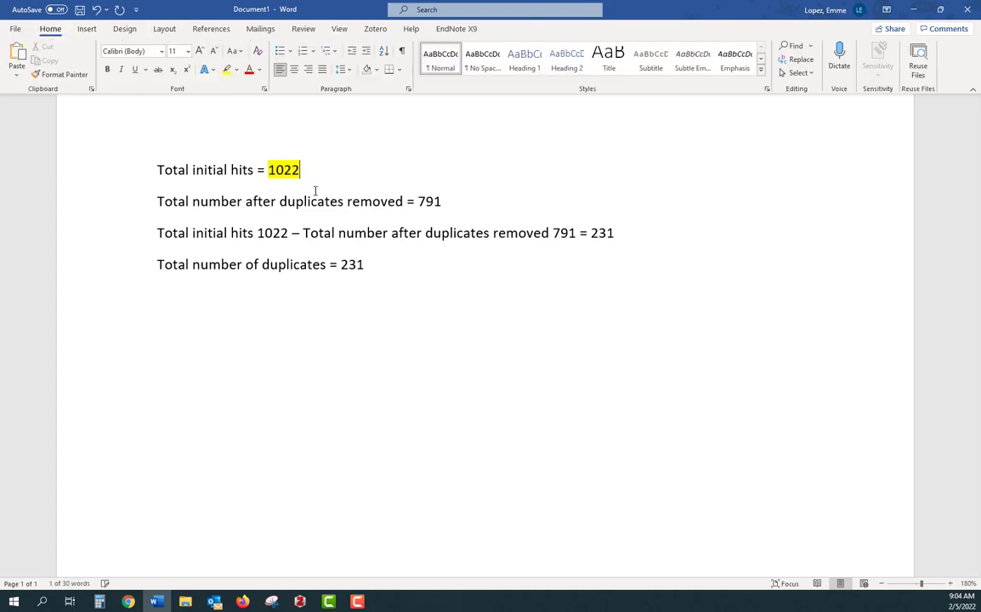
double_click(366, 264)
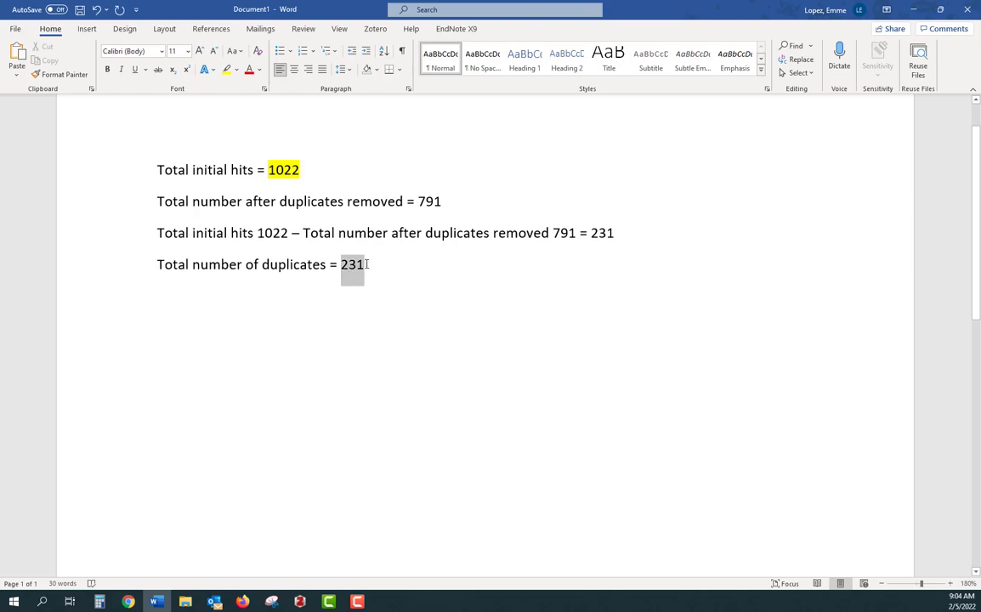
click(227, 70)
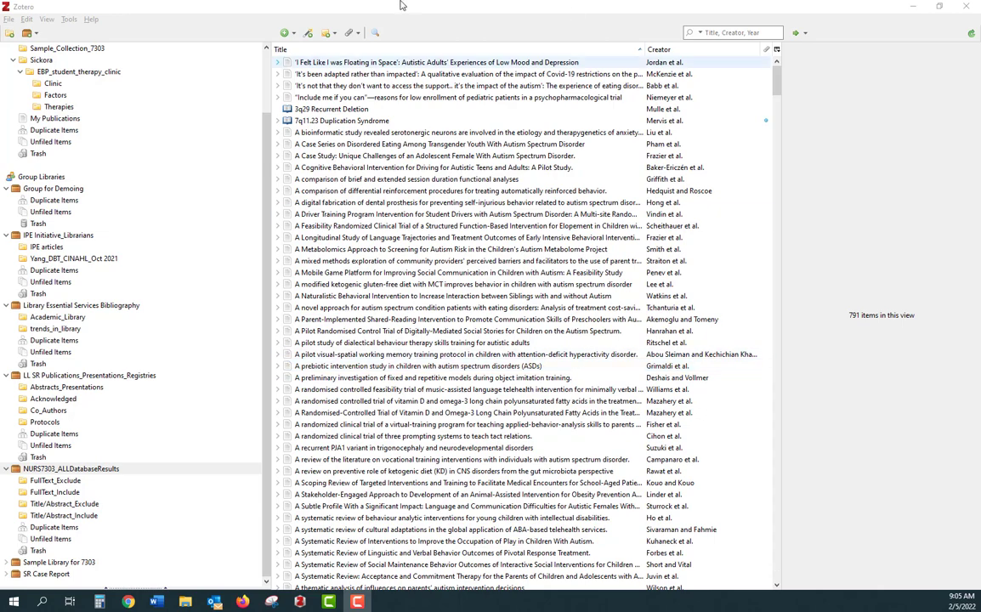
Switch to Zotero and review the title and abstract of the article "I Felt Like I was Floating in Space".
click(367, 62)
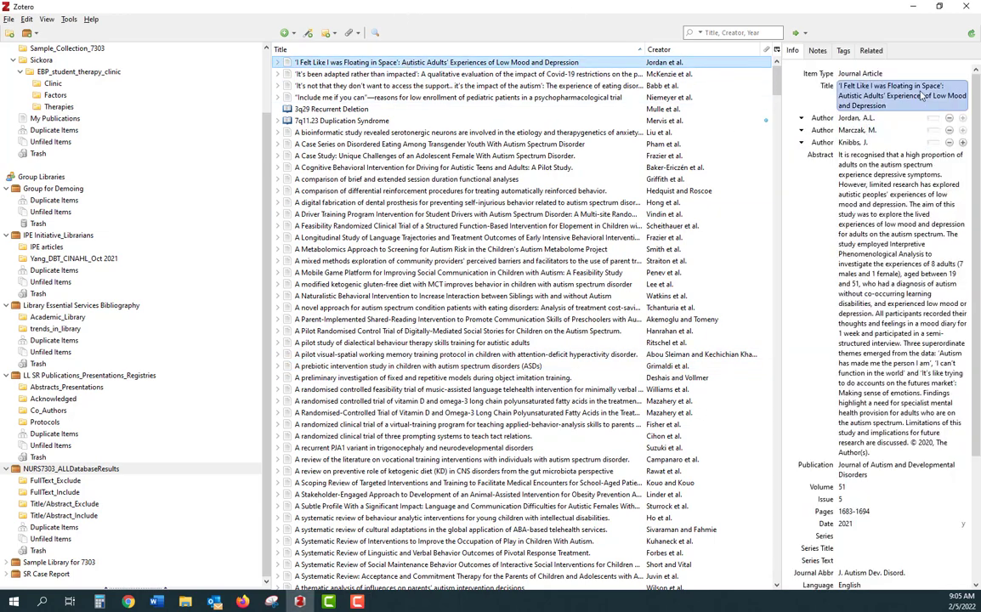
click(866, 105)
click(878, 289)
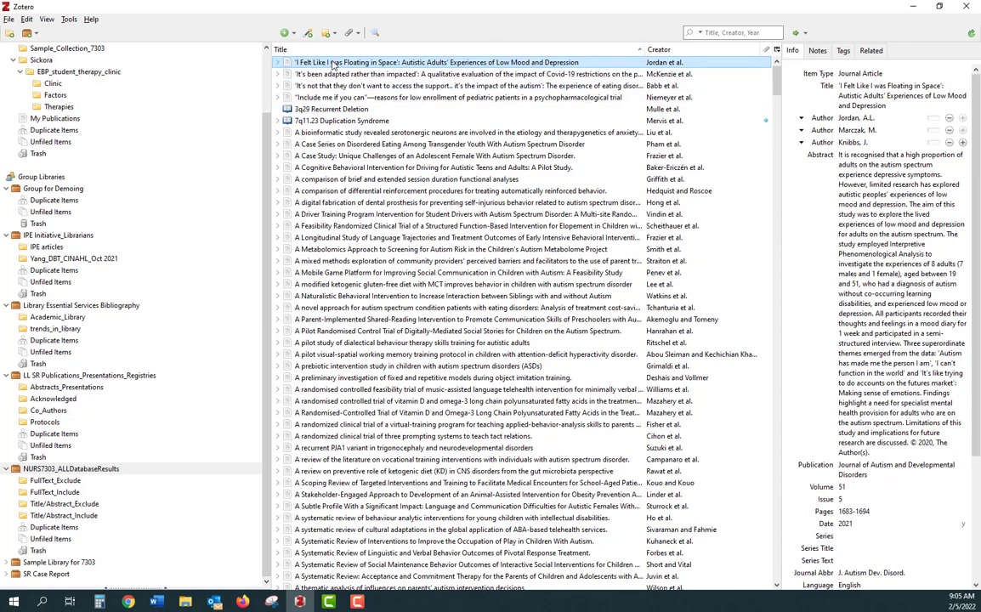
Review the title and abstract of "It's been adapted rather than impacted" among the unfiled items of NURS7303_ALLDatabaseResults.
click(48, 539)
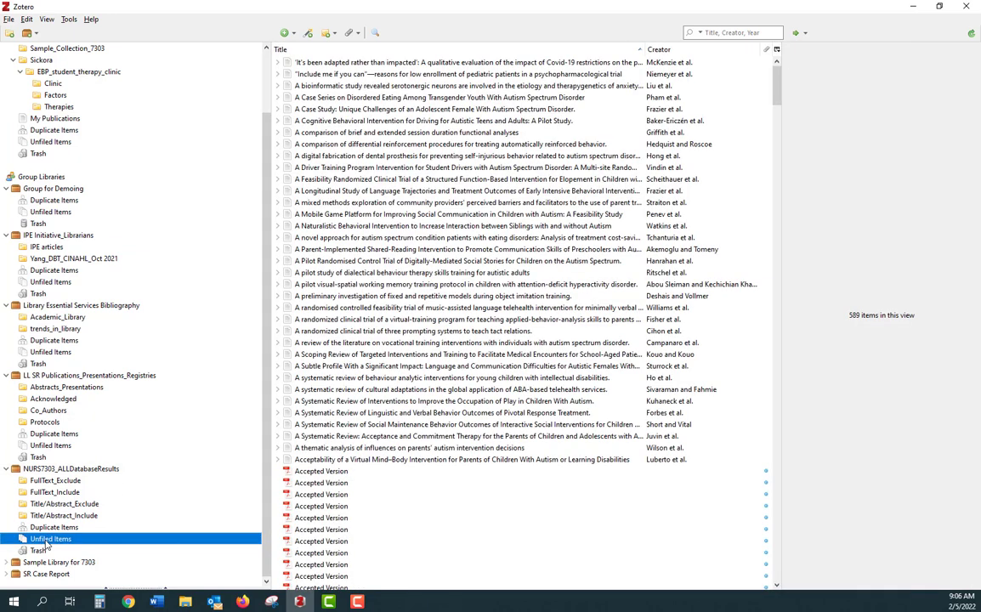
click(382, 62)
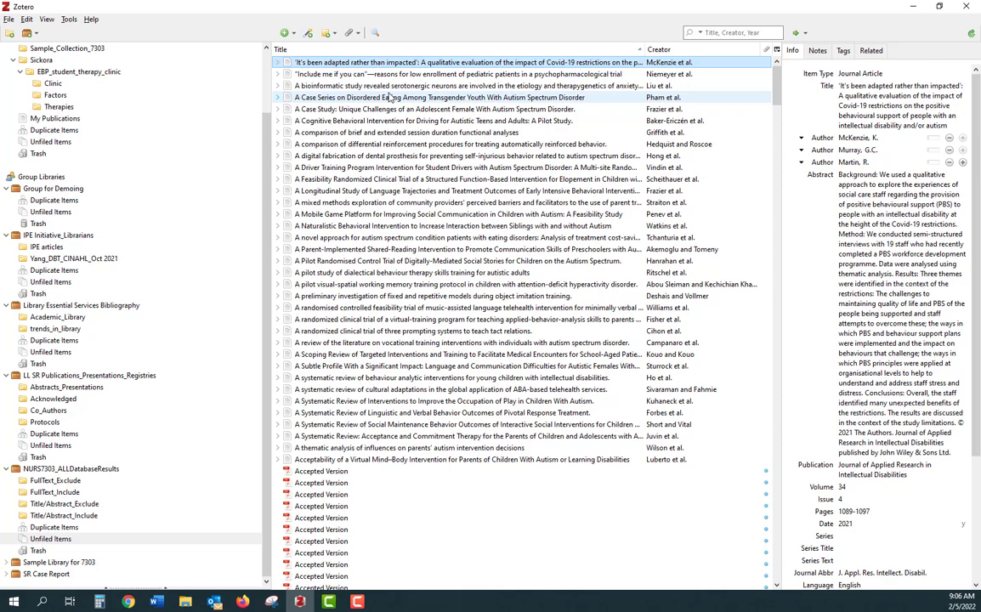
click(846, 338)
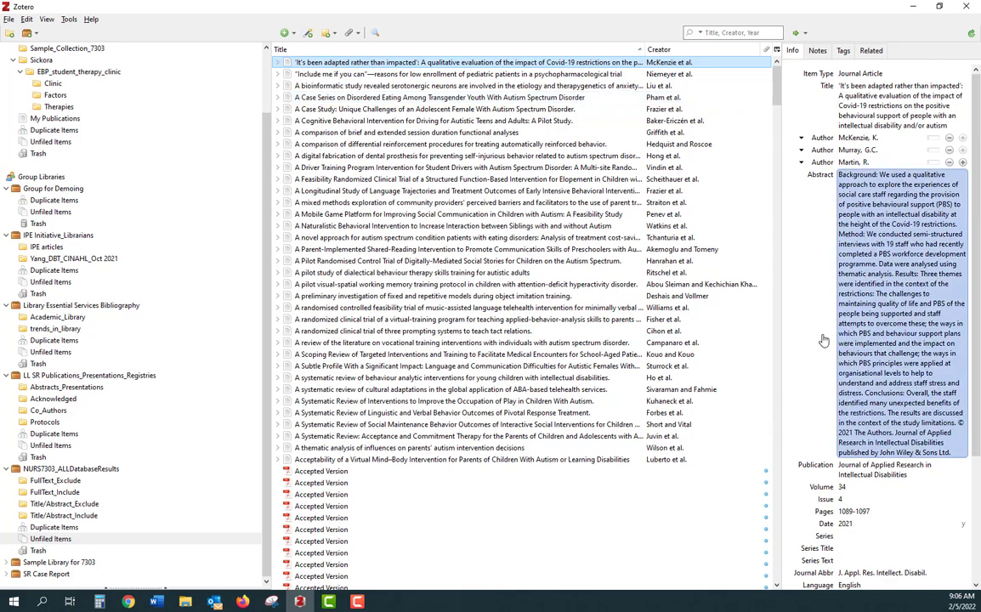
click(822, 339)
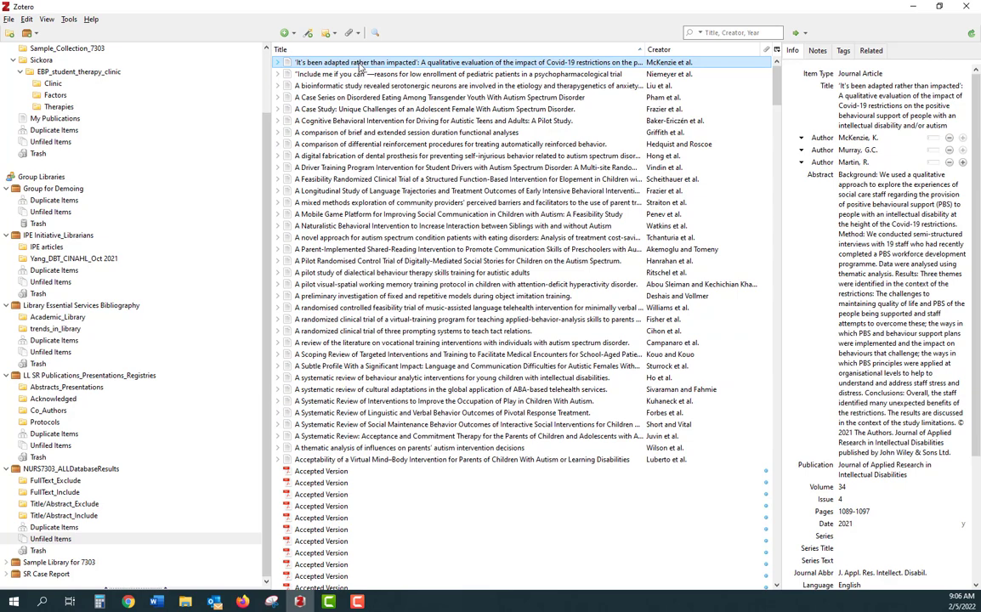
click(865, 103)
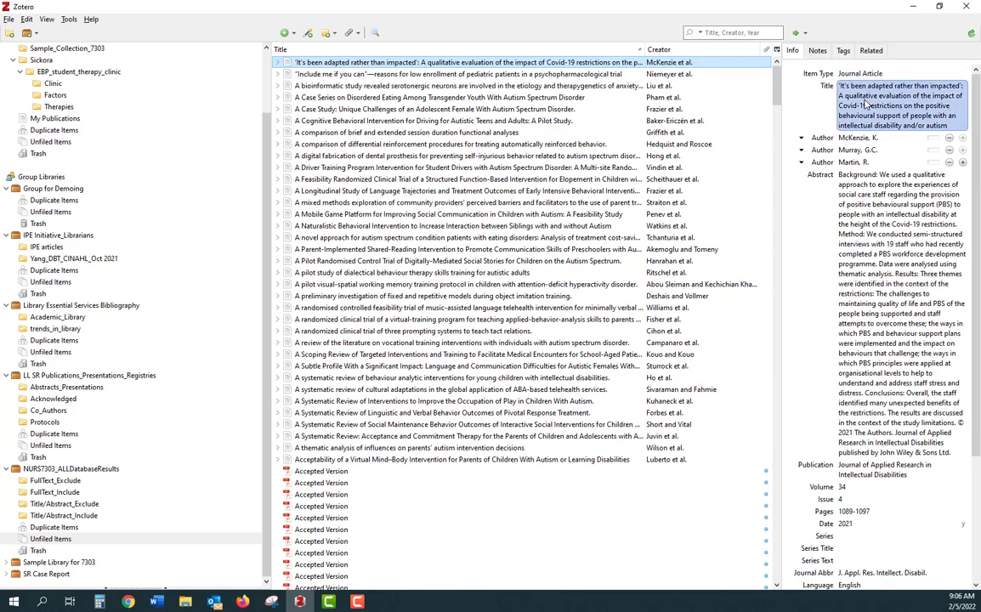
click(877, 261)
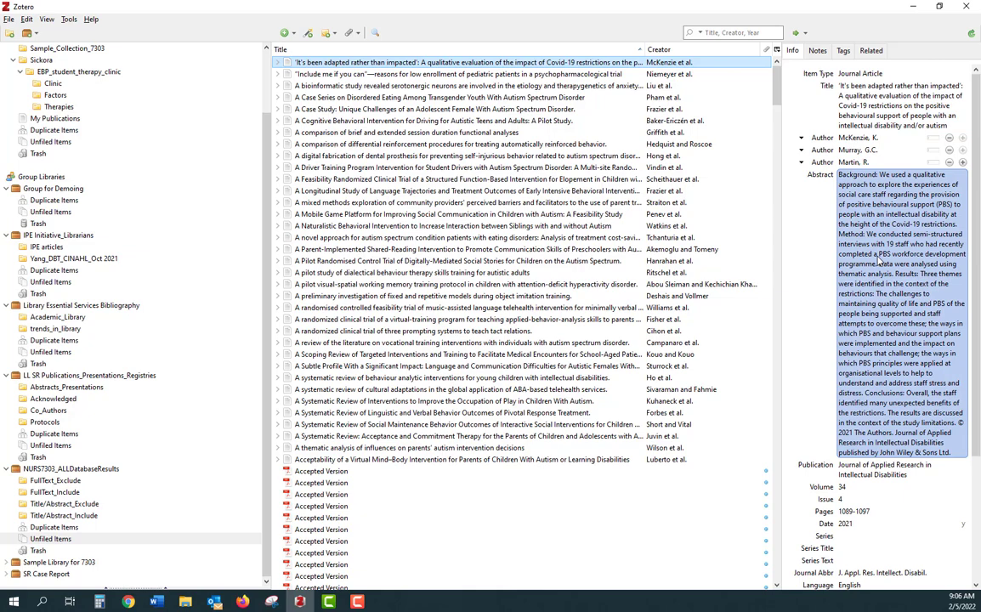
click(385, 65)
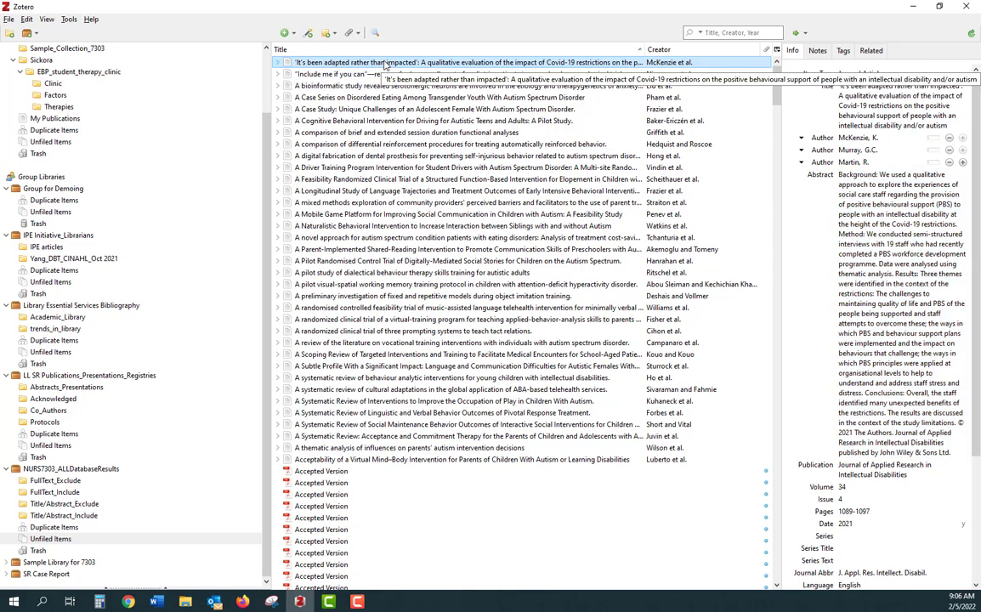
click(878, 218)
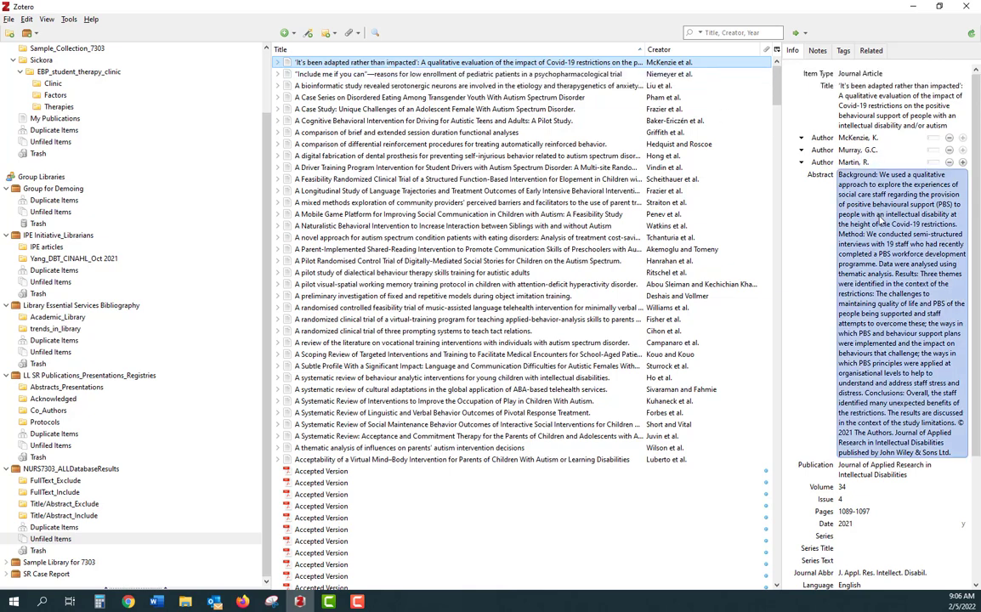
File the article "It's been adapted rather than impacted" in the Title/Abstract_Exclude collection and check that collection.
click(451, 64)
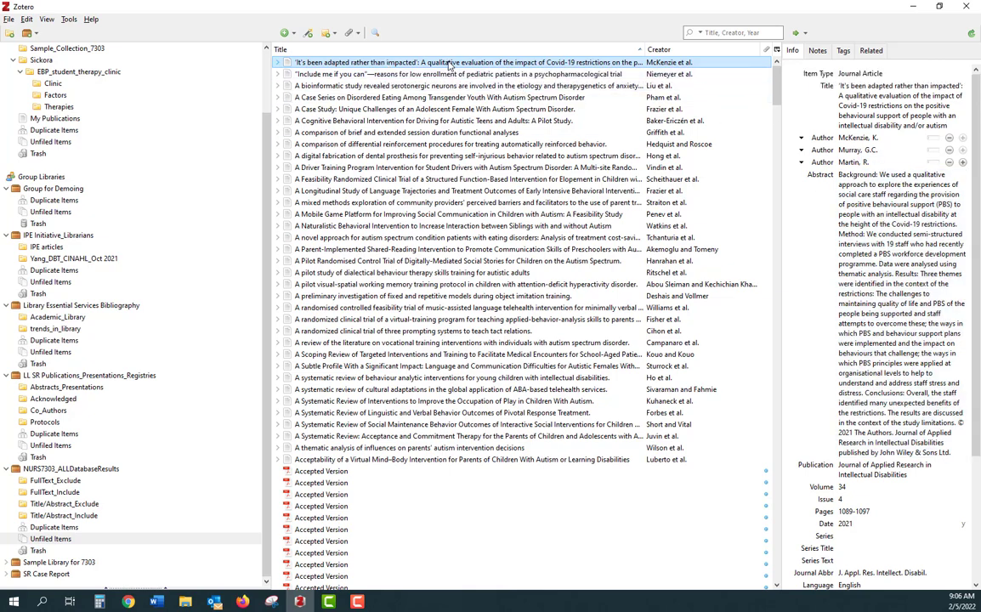
drag(450, 64, 168, 506)
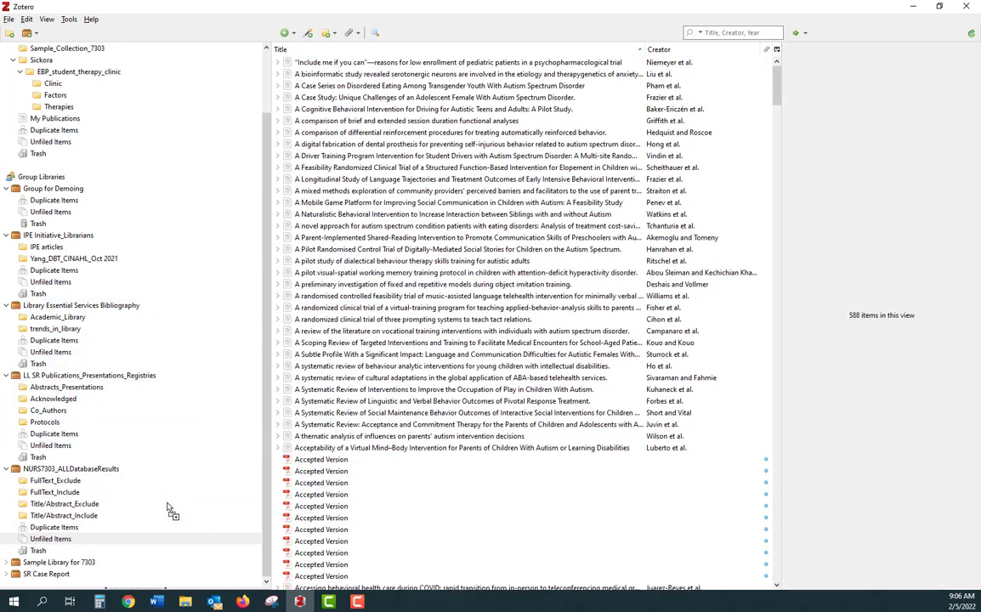
click(64, 503)
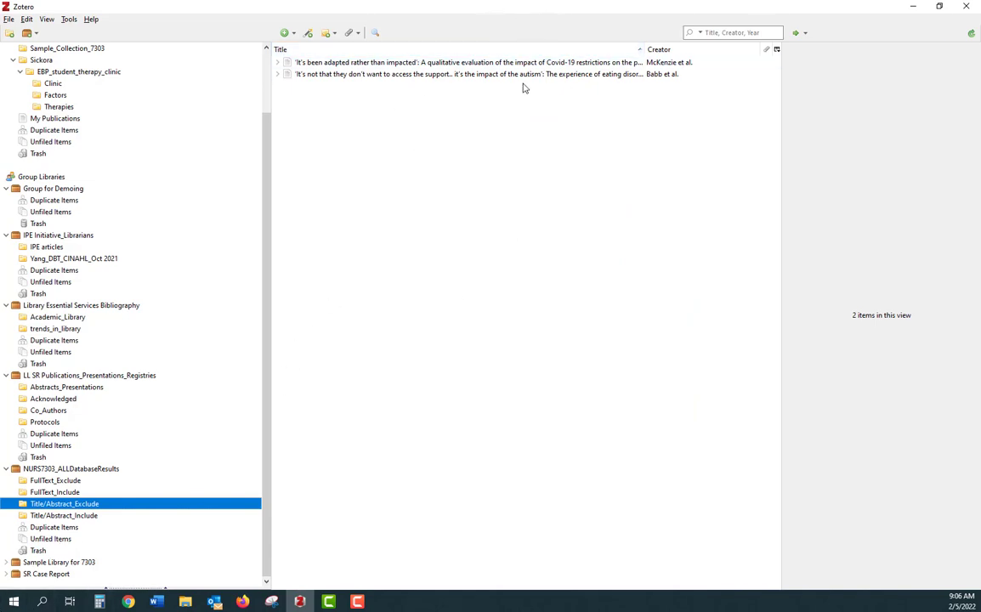
Screen the next unfiled items, filing "Include me if you can" in Title/Abstract_Include and the bioinformatic study on serotonergic neurons in Title/Abstract_Exclude.
click(51, 538)
click(353, 63)
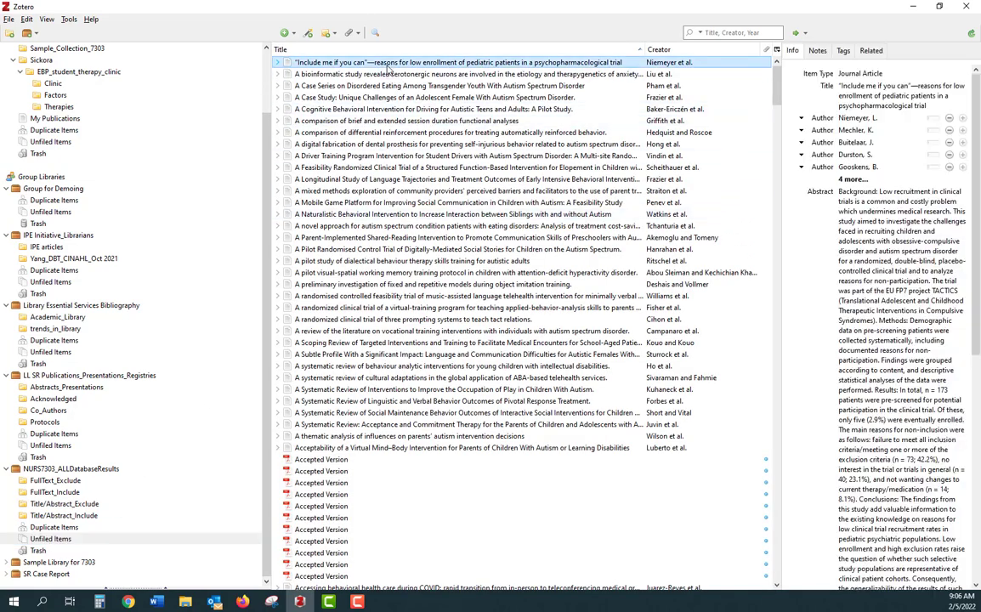
click(900, 93)
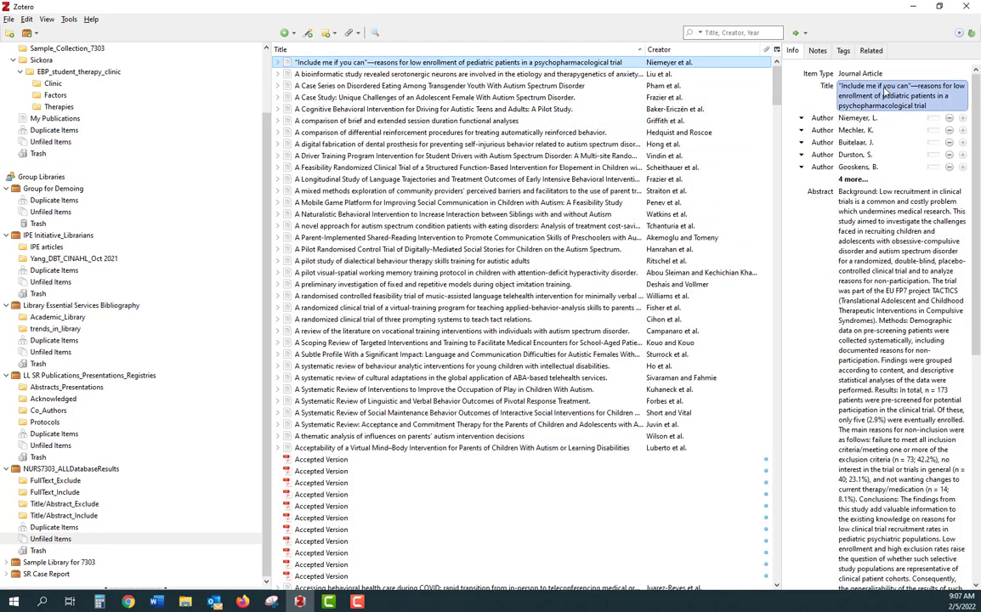
click(885, 307)
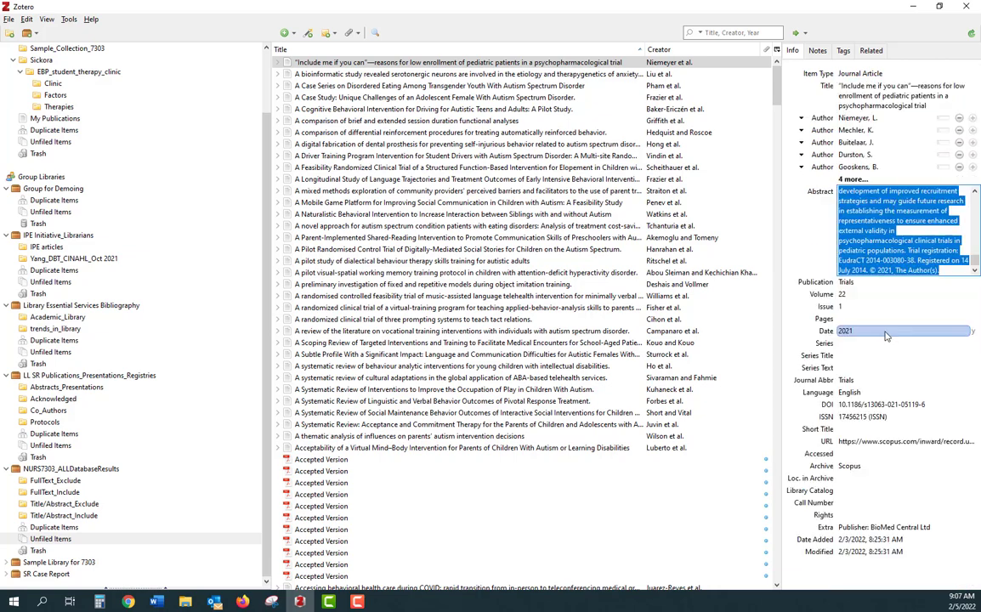
click(818, 225)
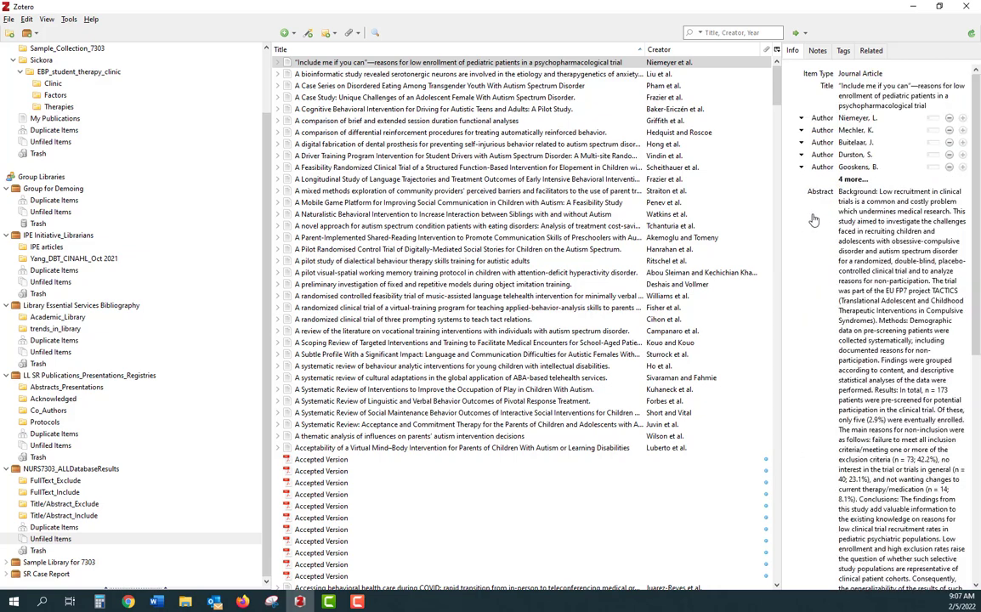
click(454, 63)
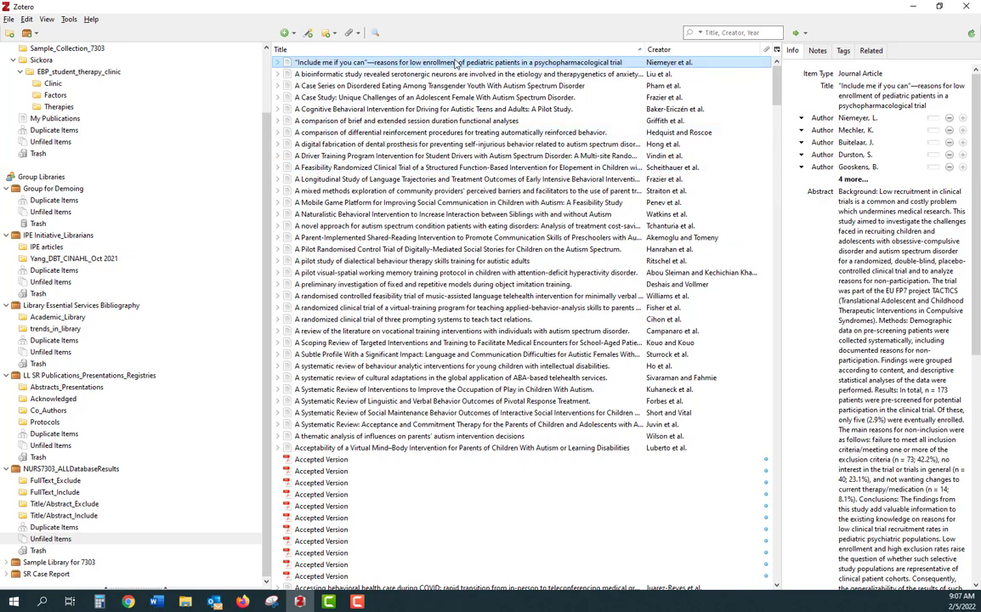
drag(102, 384, 68, 515)
click(345, 63)
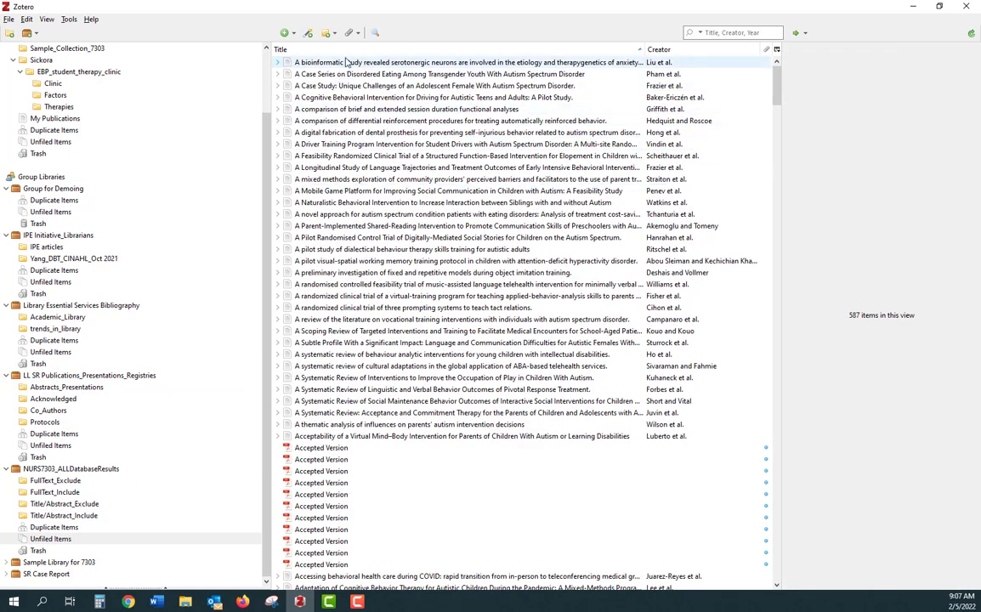
drag(344, 63, 100, 514)
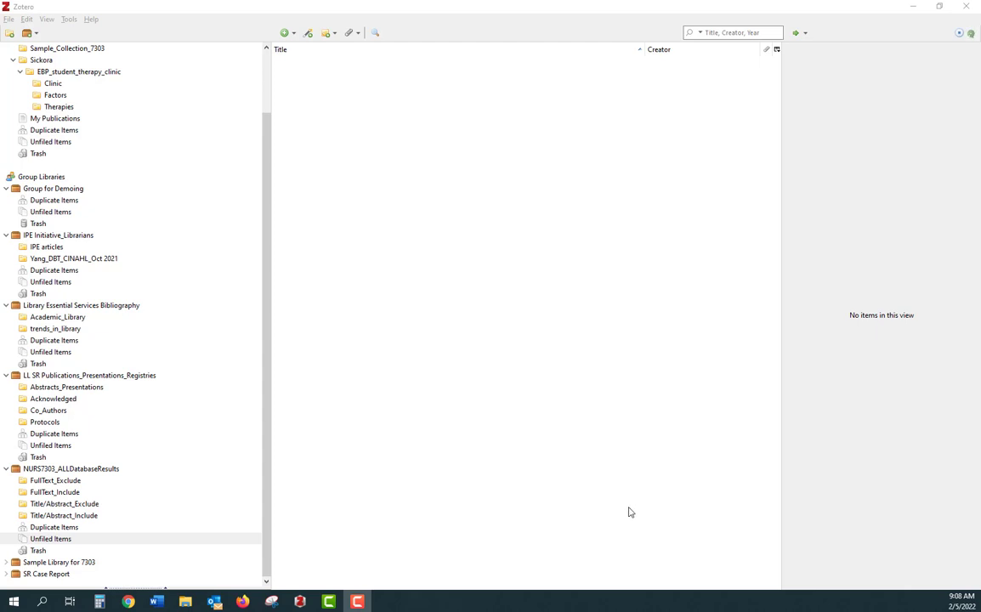
Check the item counts of Title/Abstract_Exclude and Title/Abstract_Include, and view the first two included articles.
click(91, 504)
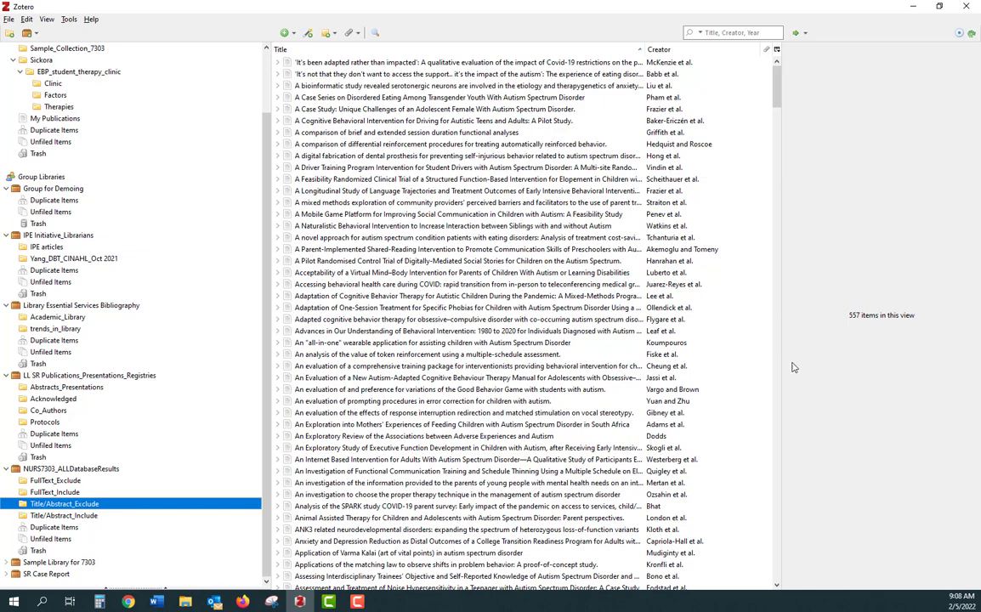
click(64, 515)
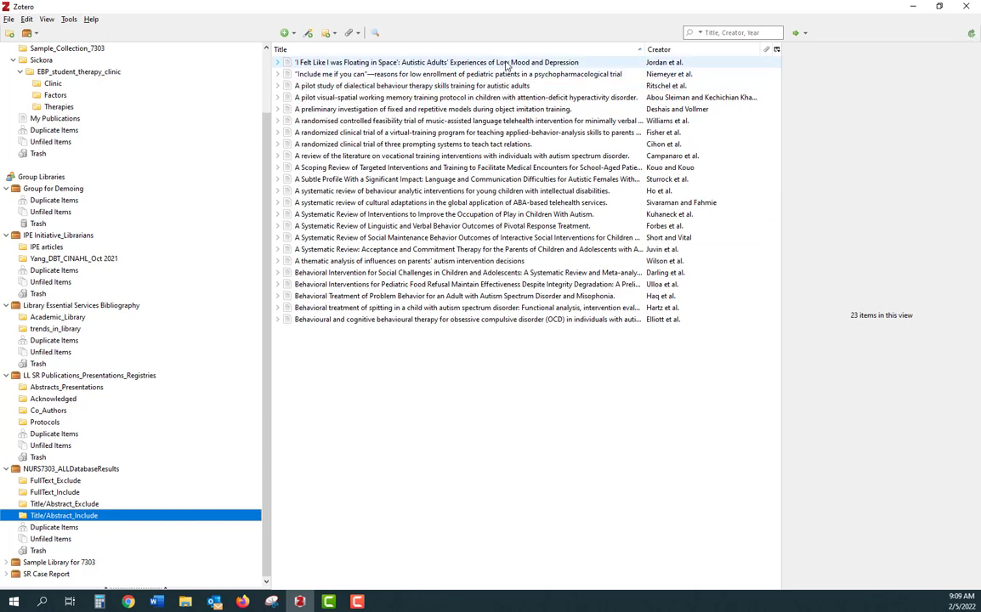
click(506, 64)
click(502, 75)
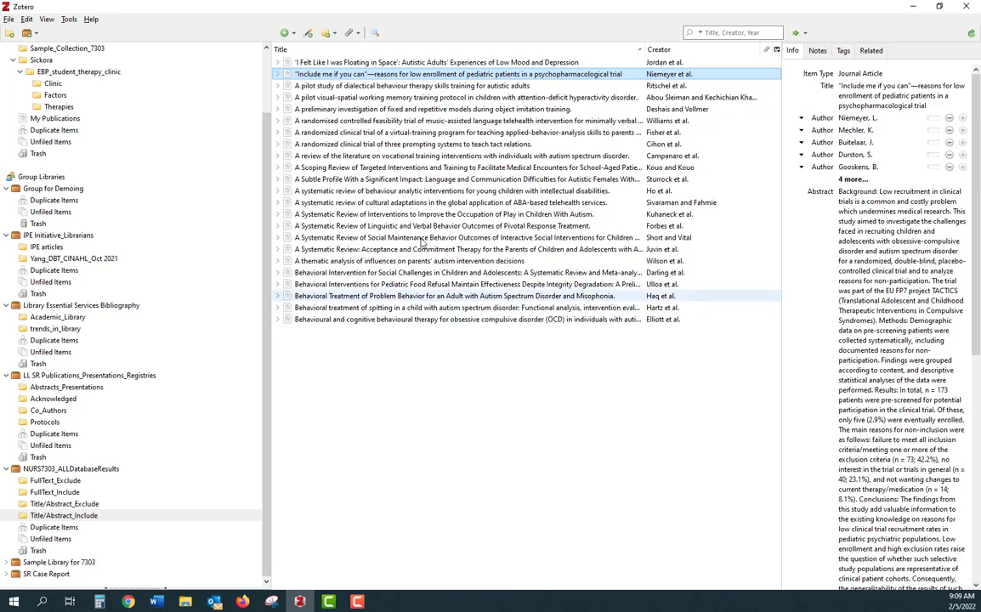
File "I Felt Like I was Floating in Space" and "Include me if you can" from Title/Abstract_Include in the FullText_Include collection.
click(385, 63)
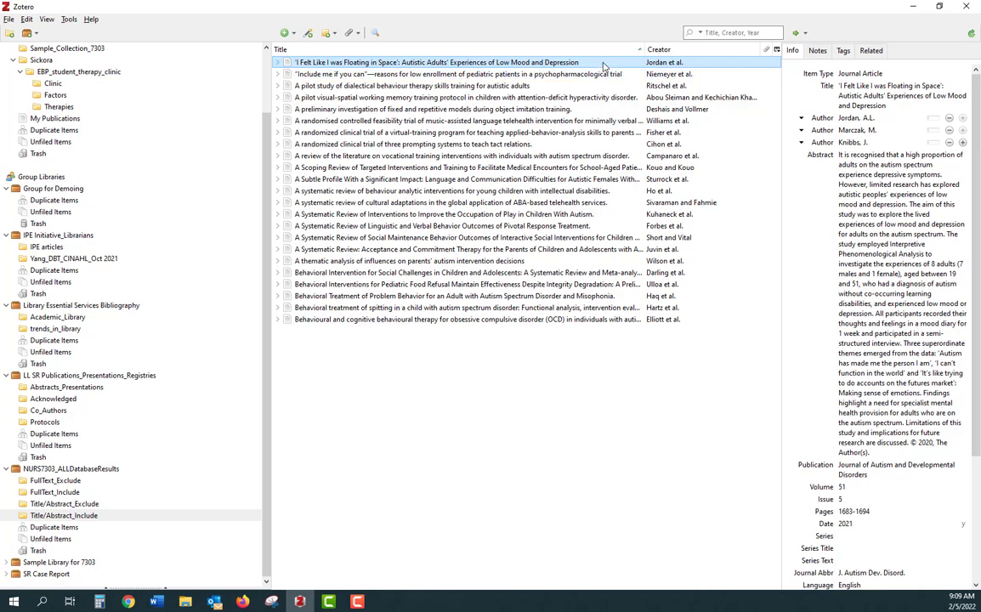
drag(604, 66, 209, 503)
click(376, 75)
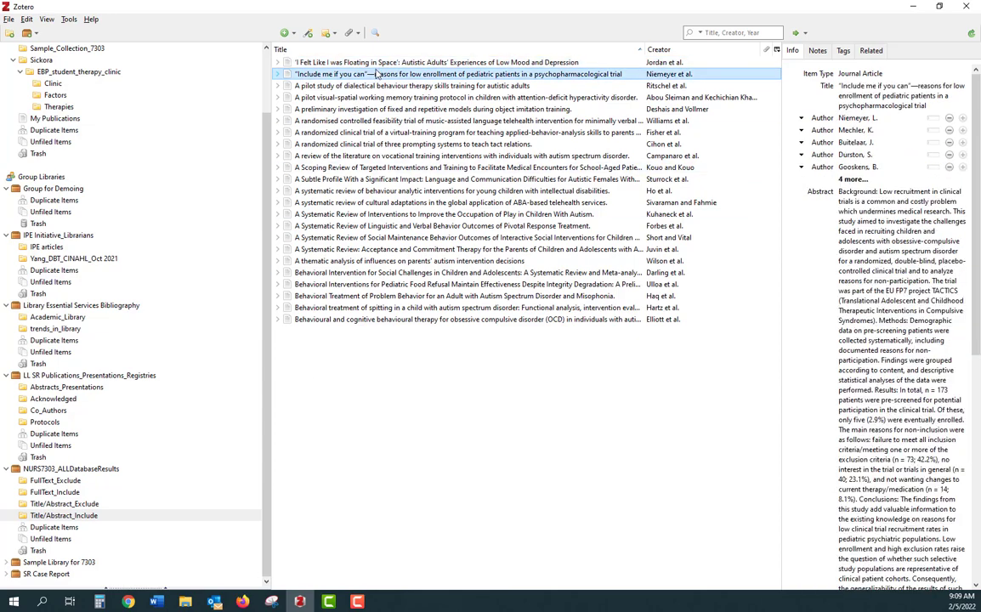
drag(376, 75, 57, 481)
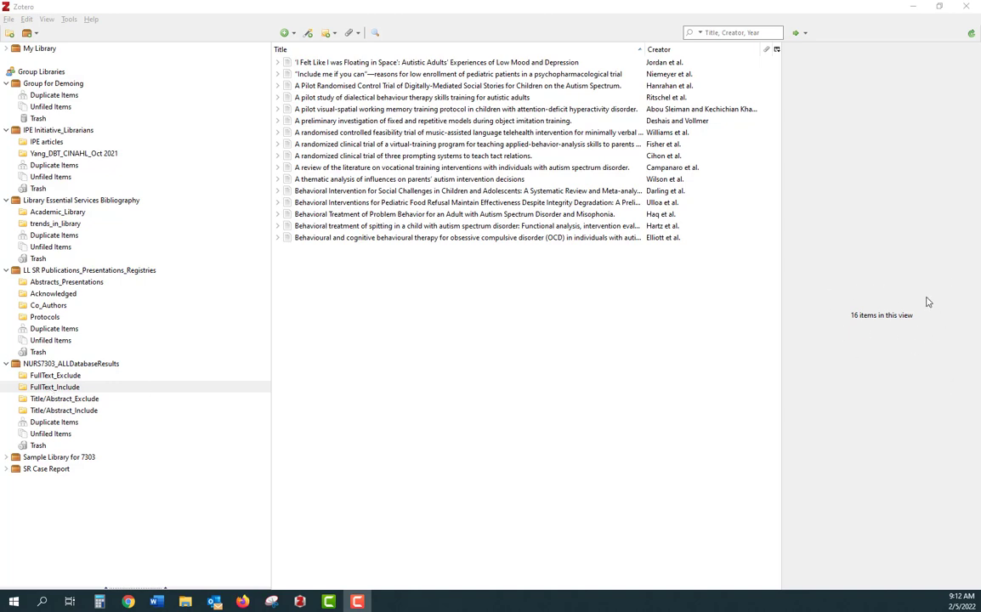
Compare the articles and item counts of the FullText_Include and Title/Abstract_Include collections.
click(38, 390)
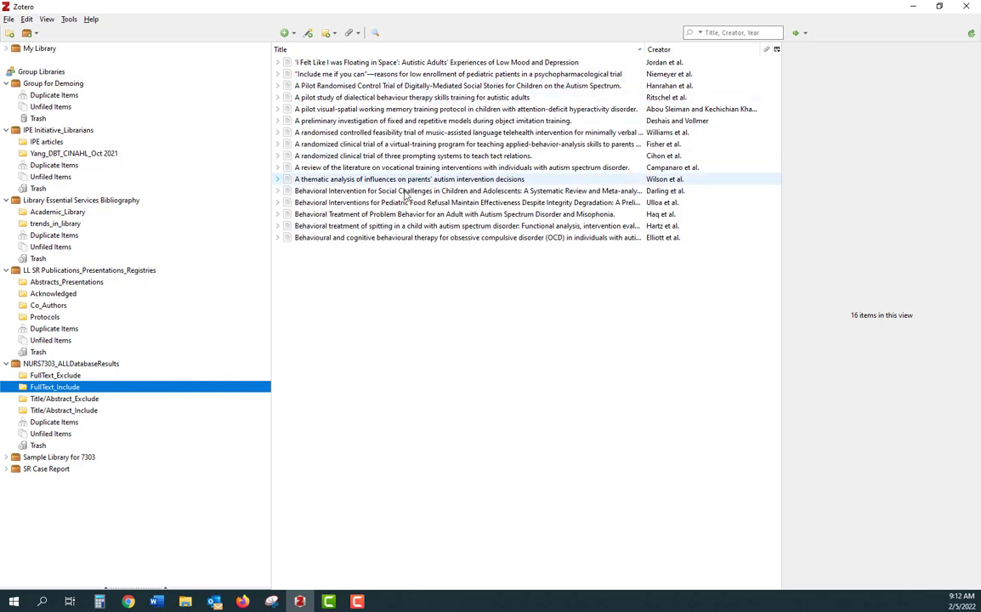
click(88, 412)
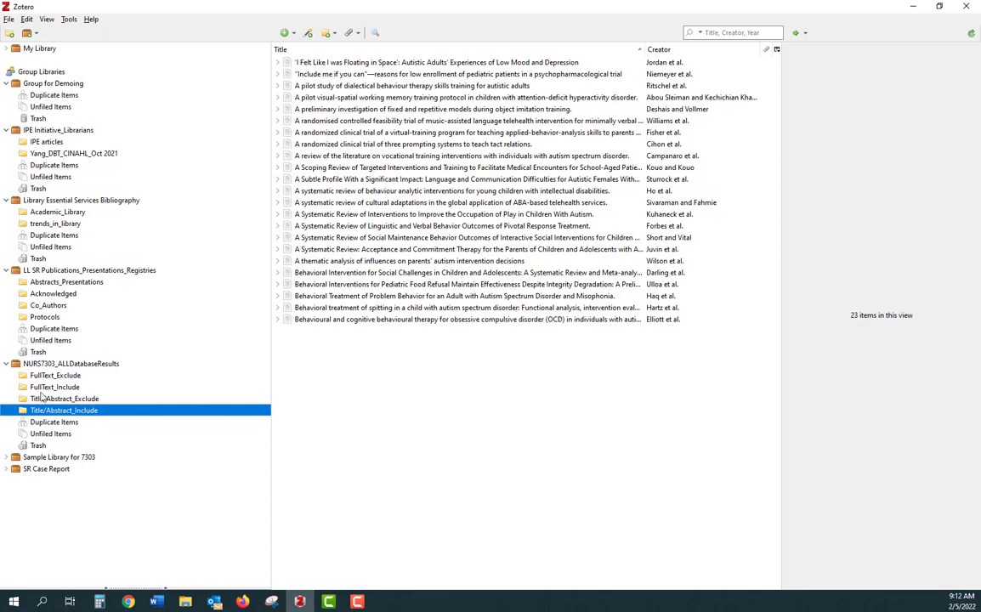
click(61, 388)
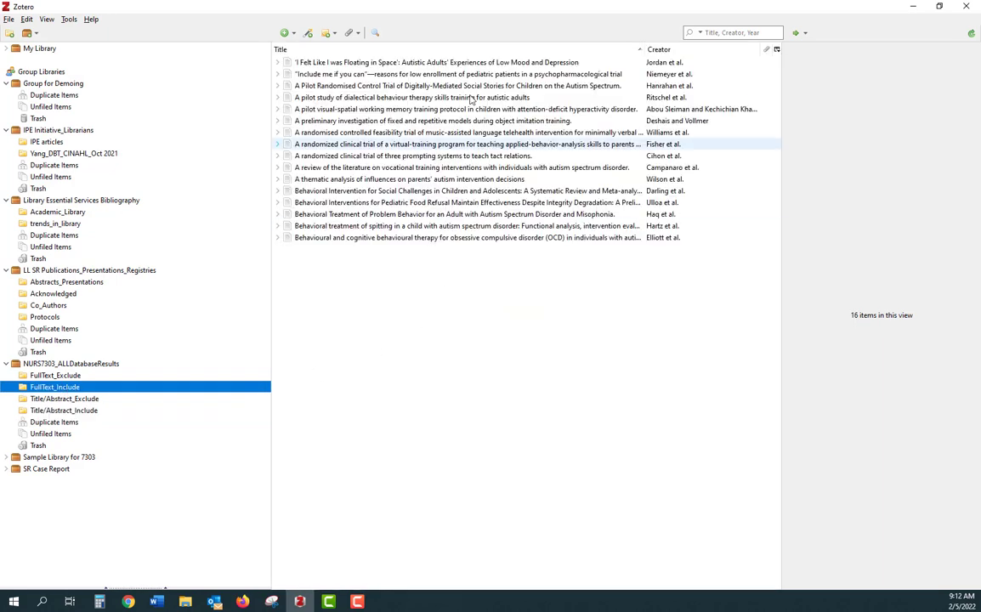